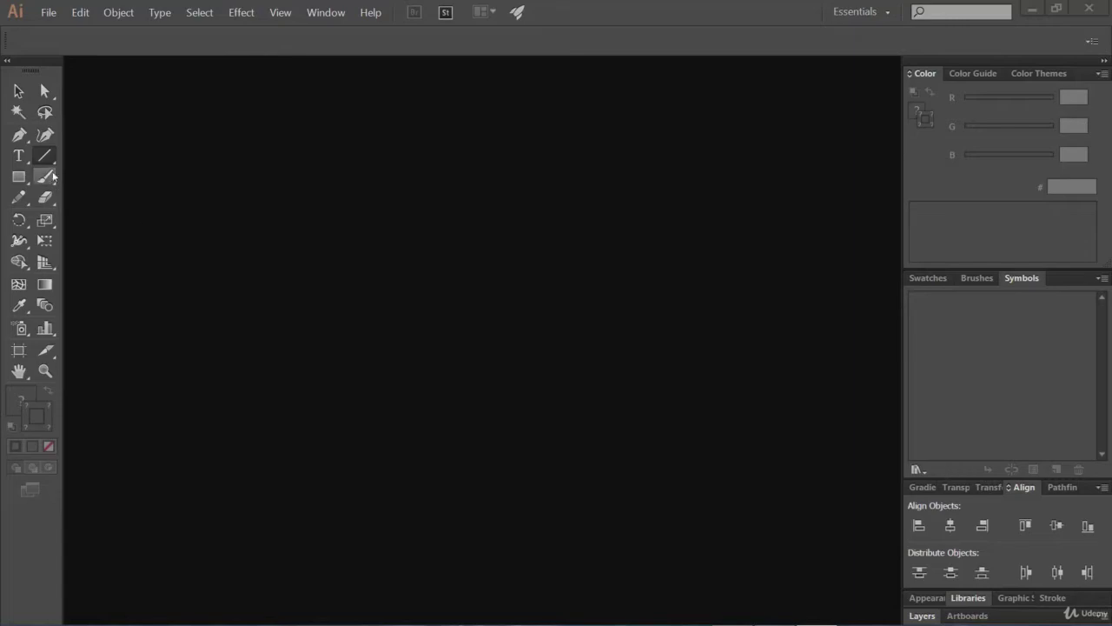
Start a new document and name it "my first illustrator document"
left_click(48, 13)
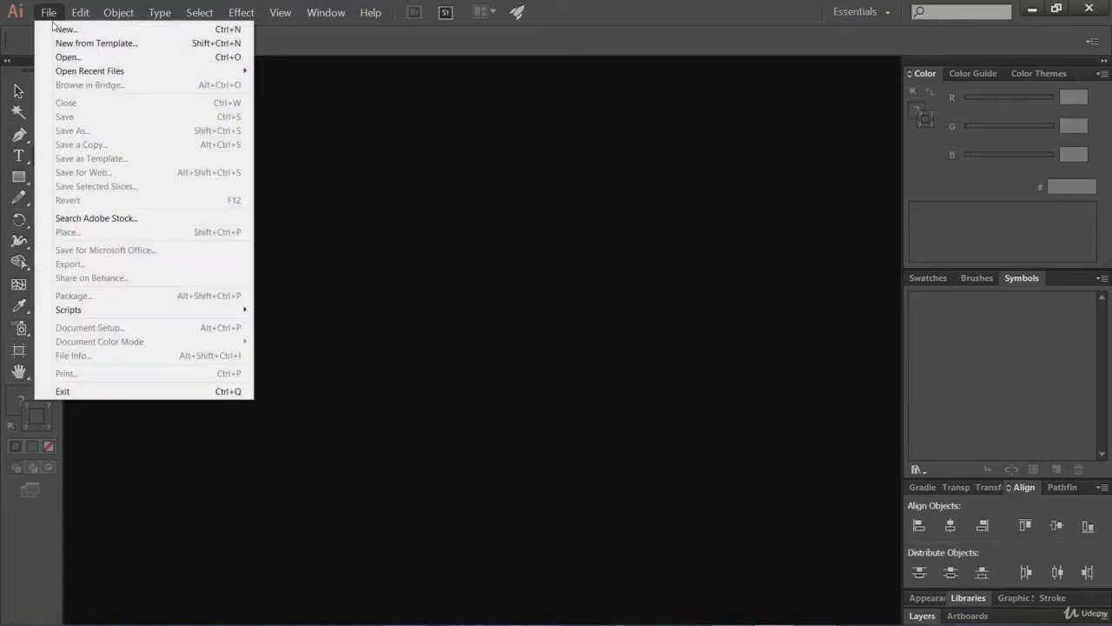
mouse_move(74, 10)
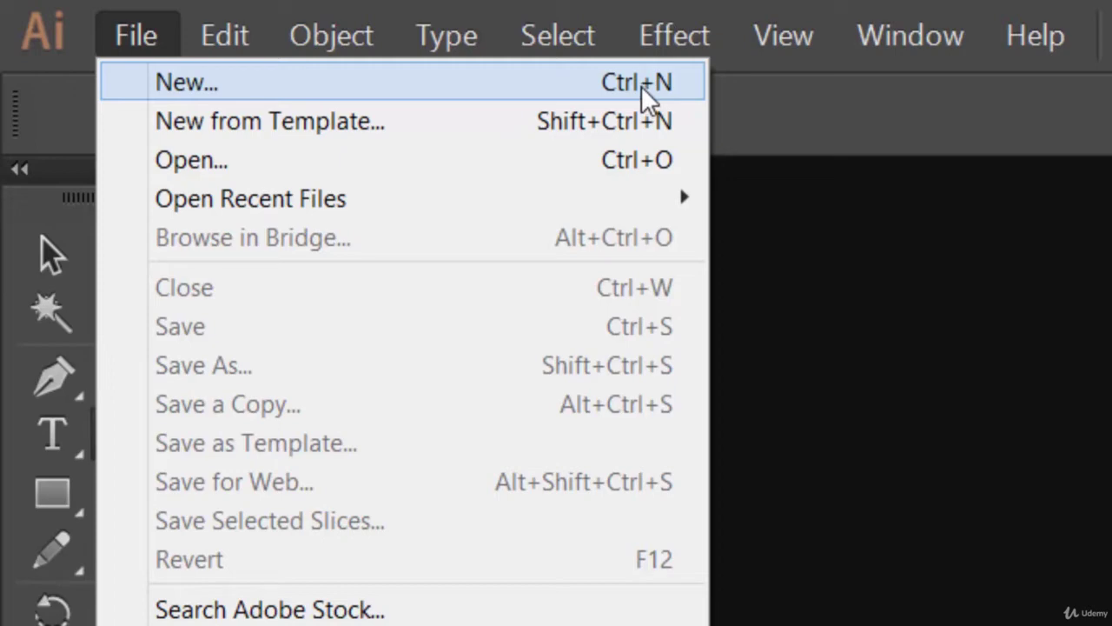
left_click(223, 96)
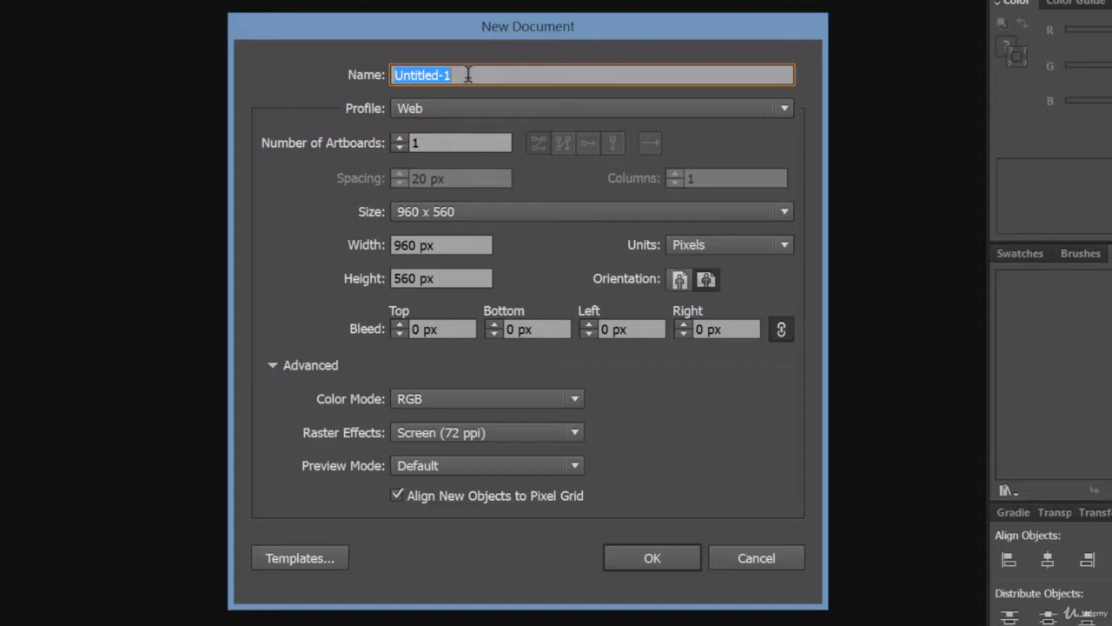
type("my")
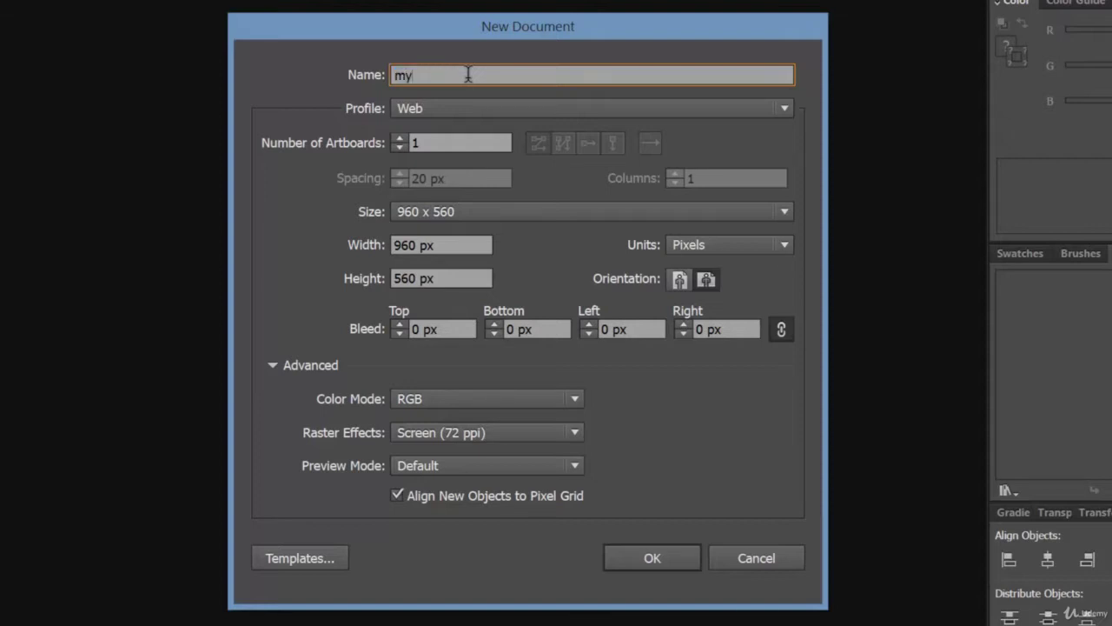
type(" first illustrator document")
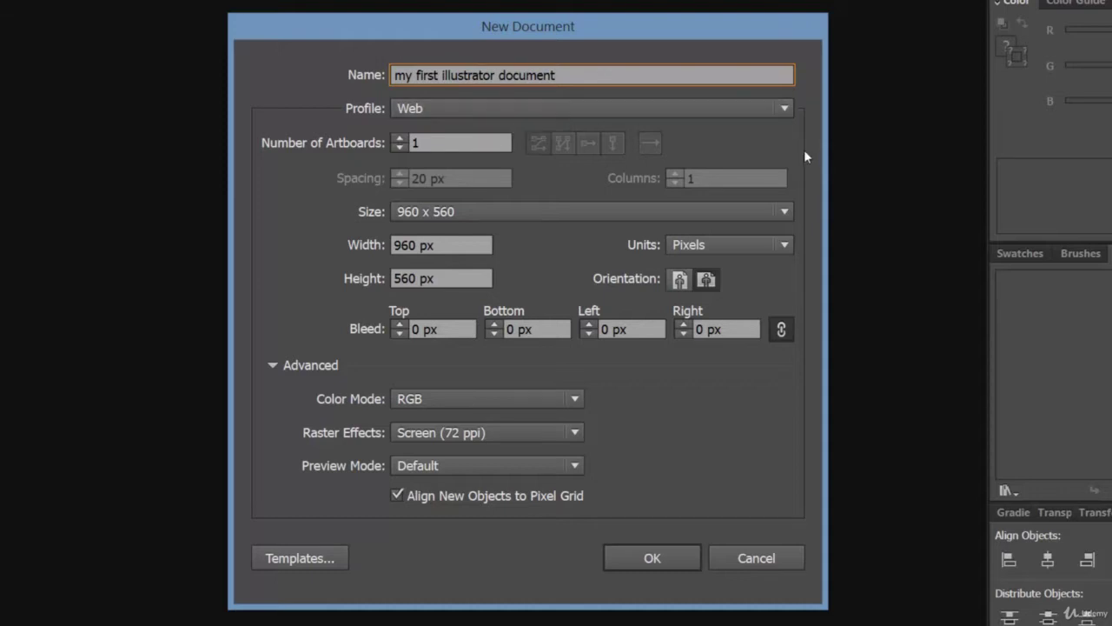
Review the available document profiles and try the 640 x 480 size preset
left_click(685, 109)
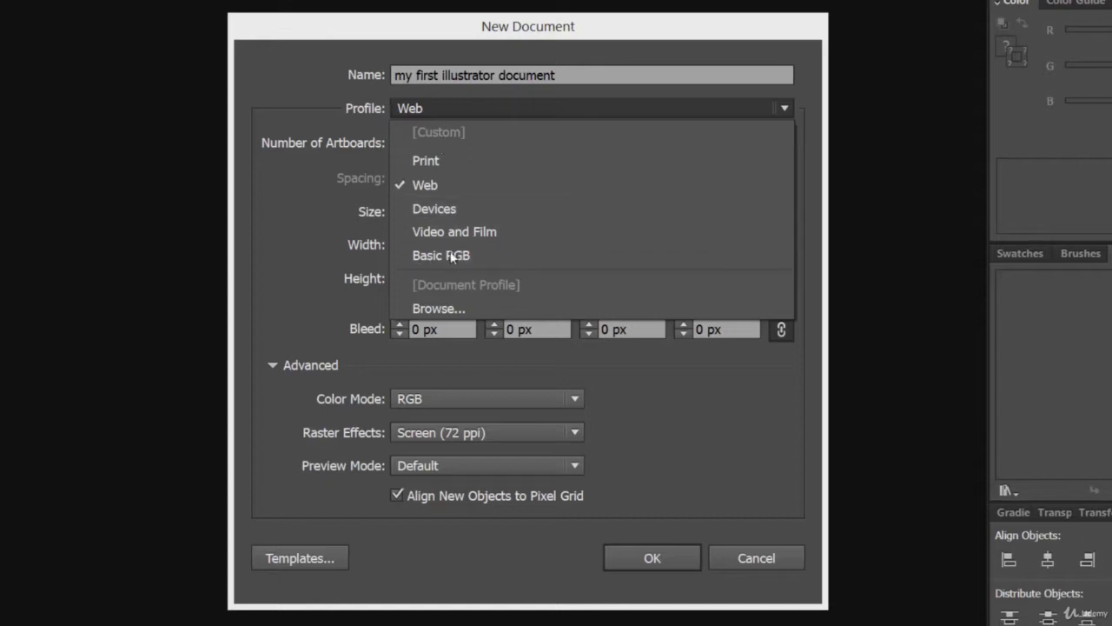
left_click(464, 102)
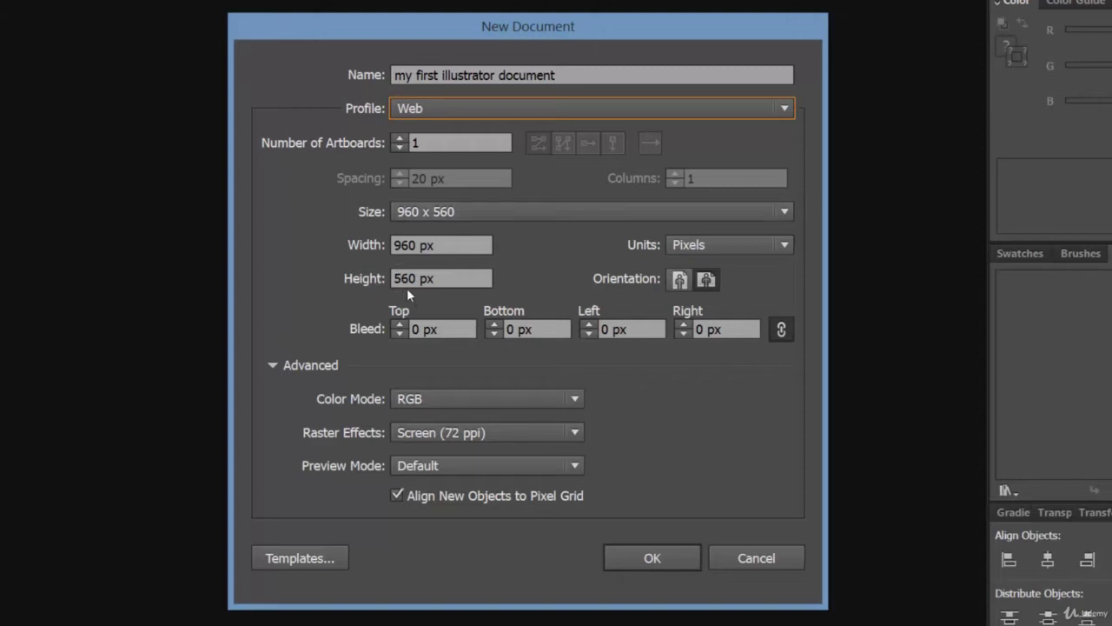
left_click(445, 211)
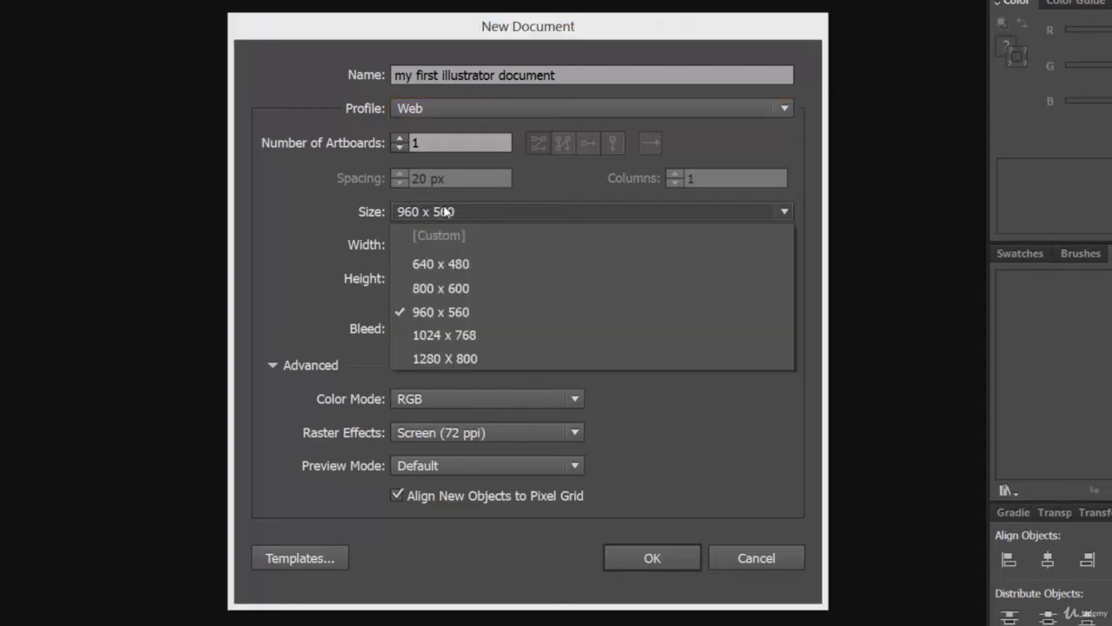
left_click(446, 264)
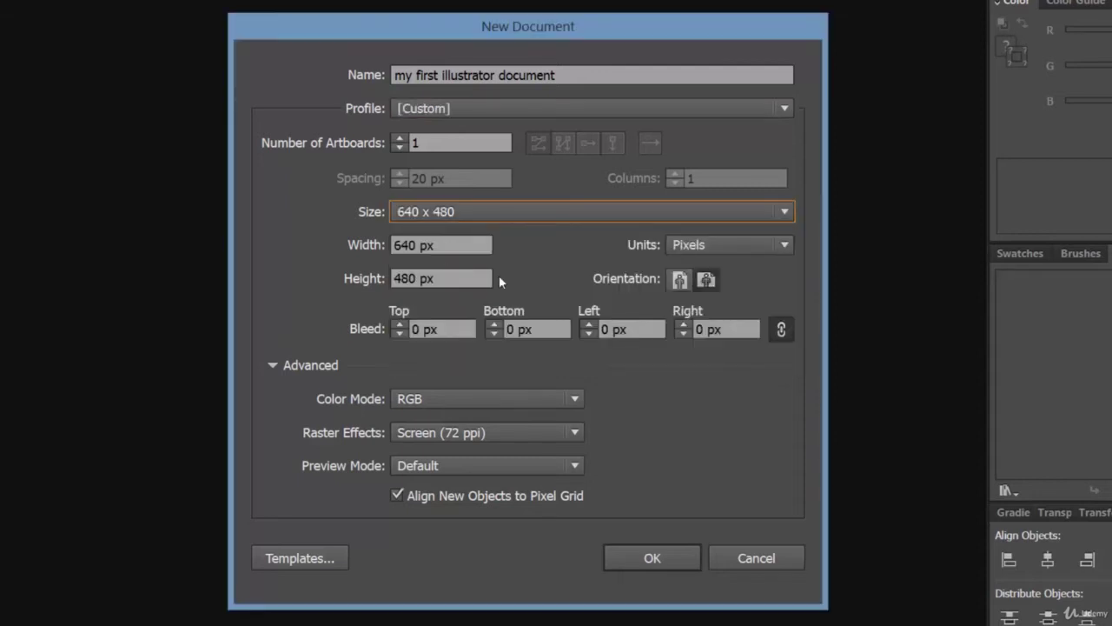
left_click(460, 211)
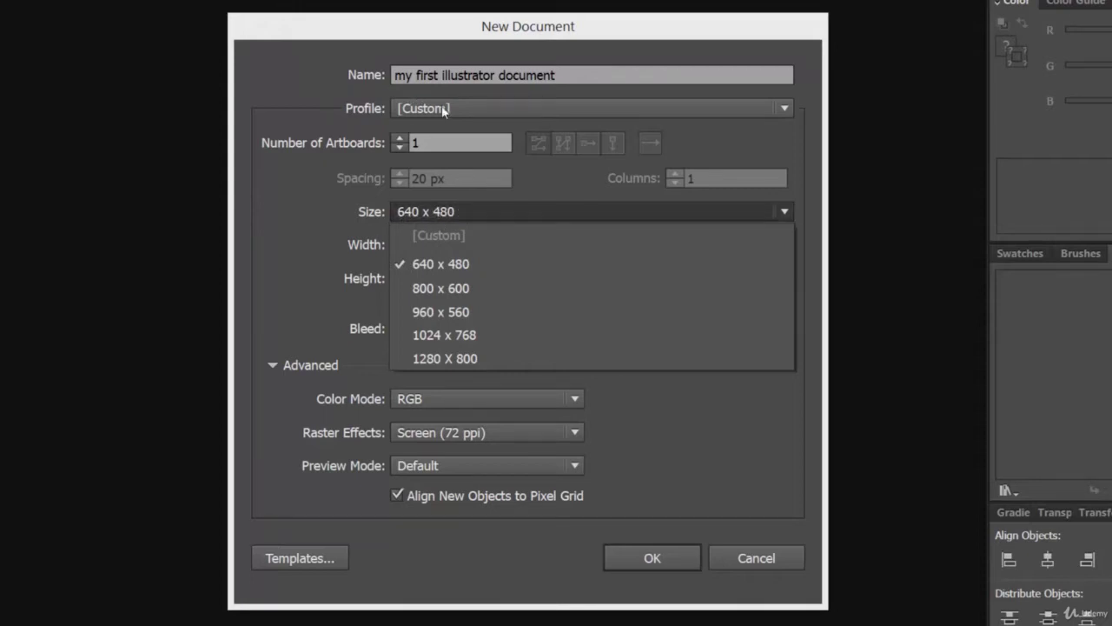
left_click(470, 105)
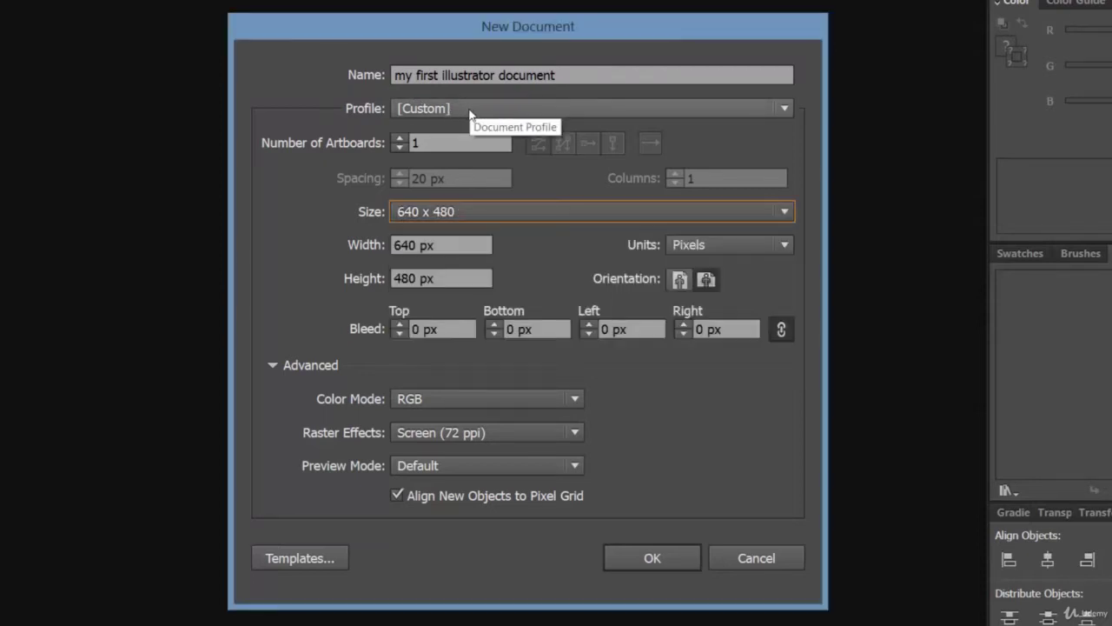
left_click(469, 108)
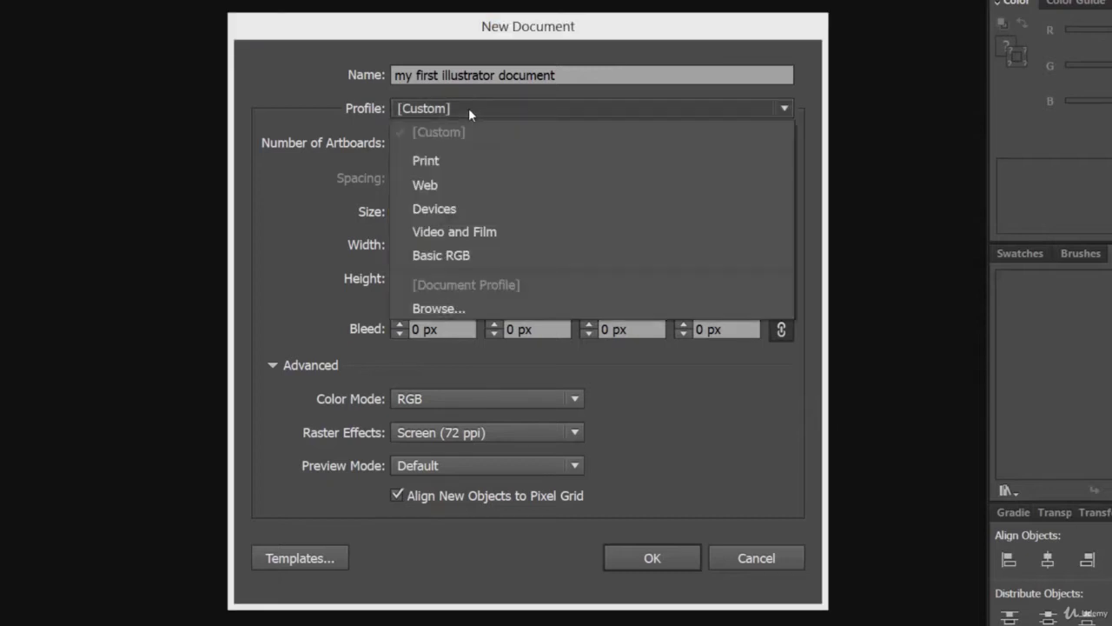
left_click(468, 108)
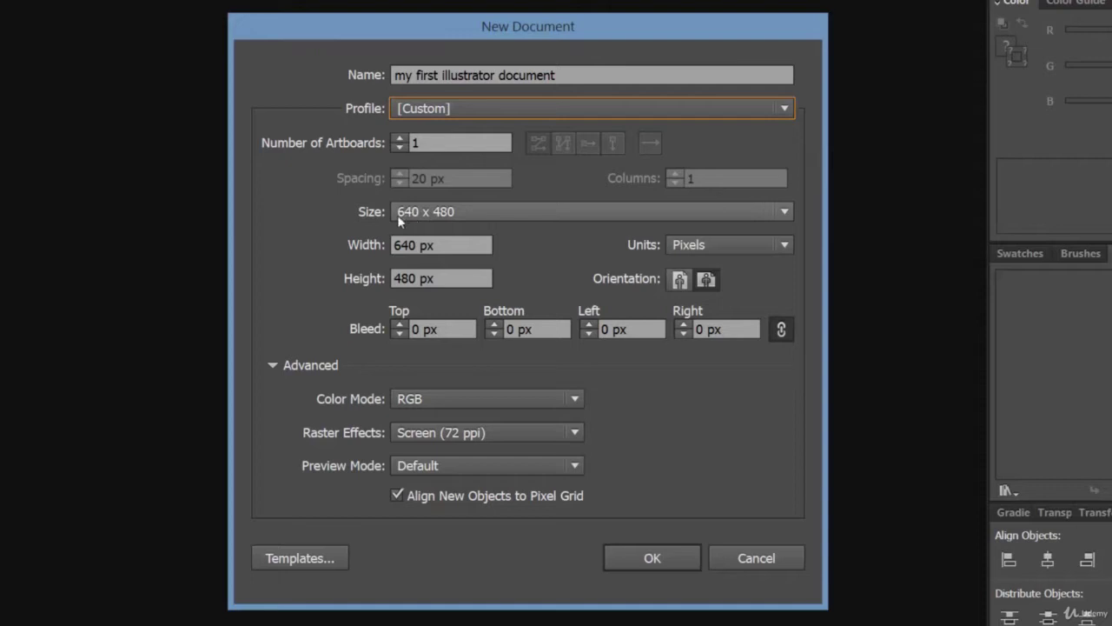
Choose the Print profile for the new document and review its page size presets
left_click(474, 108)
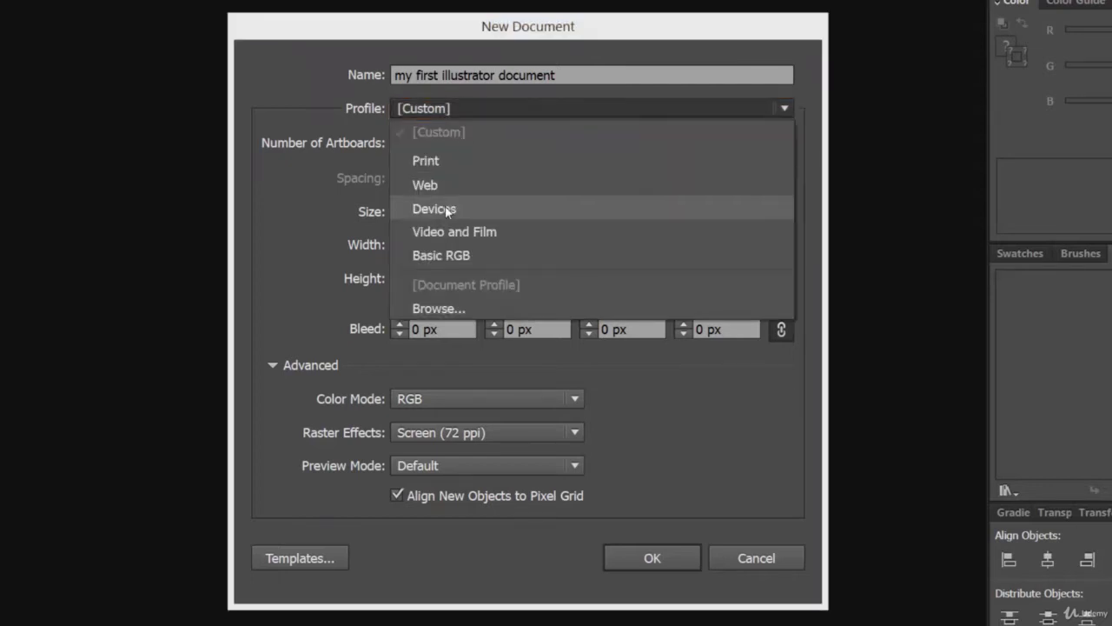
left_click(443, 161)
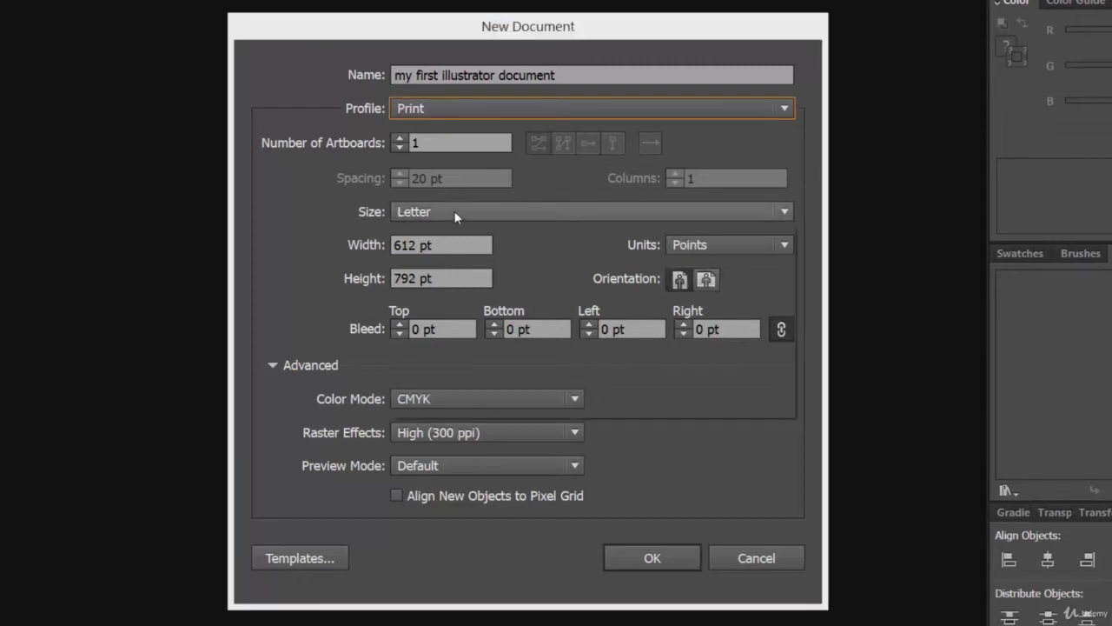
left_click(454, 215)
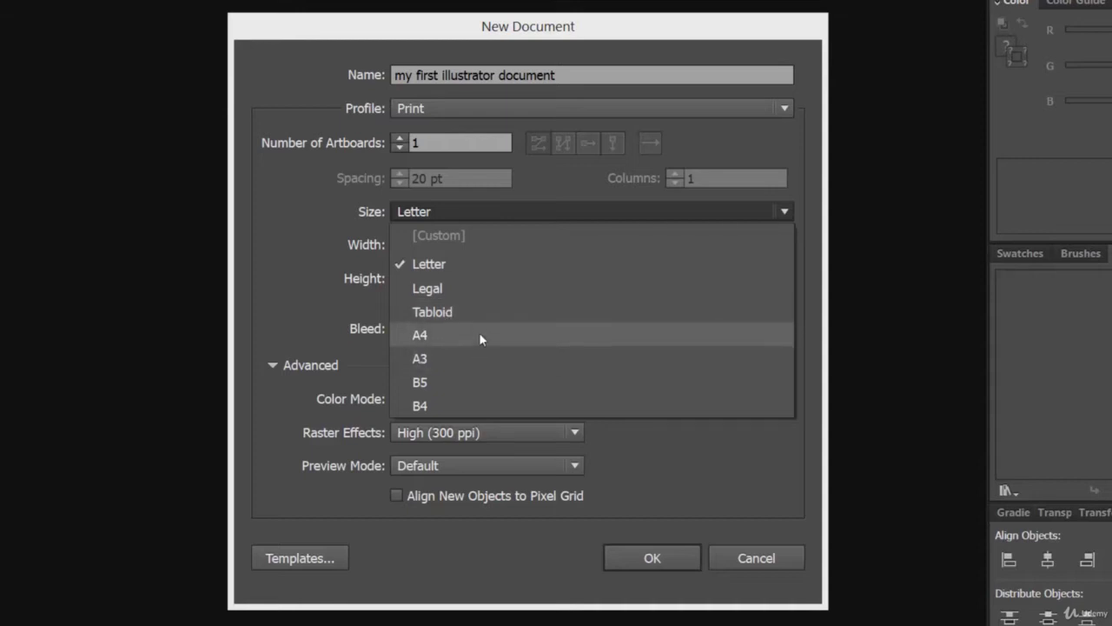
left_click(487, 211)
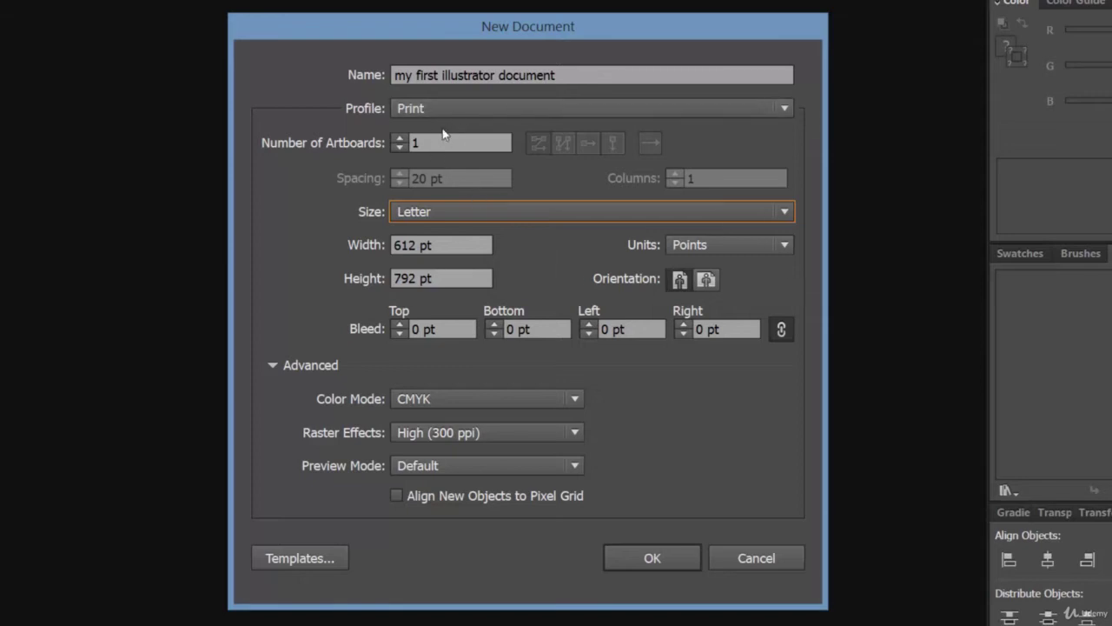
left_click(474, 212)
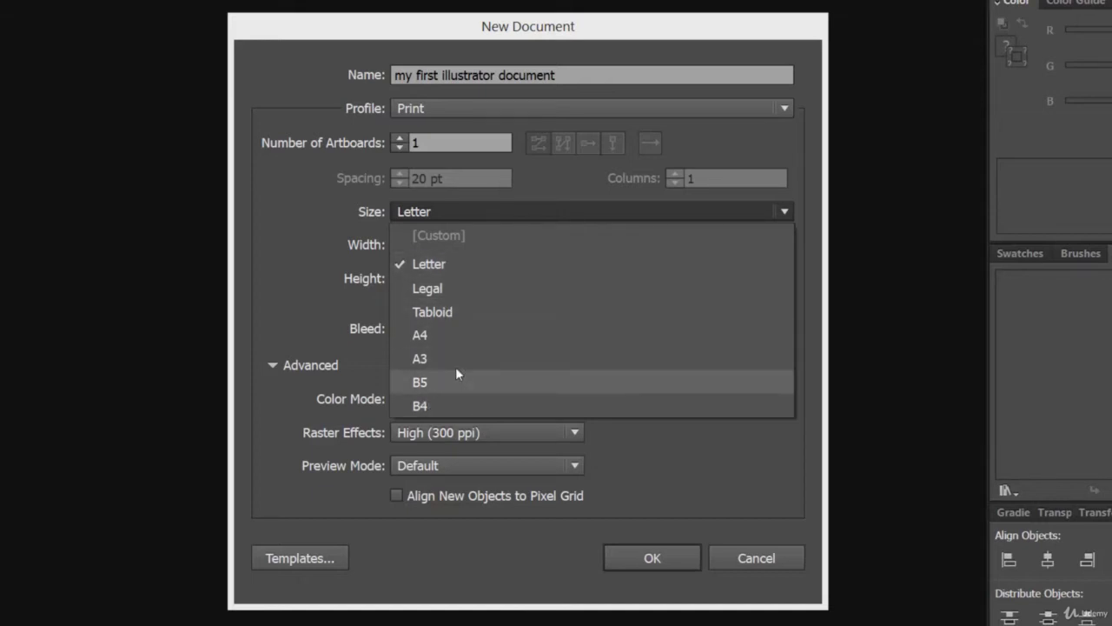
left_click(457, 216)
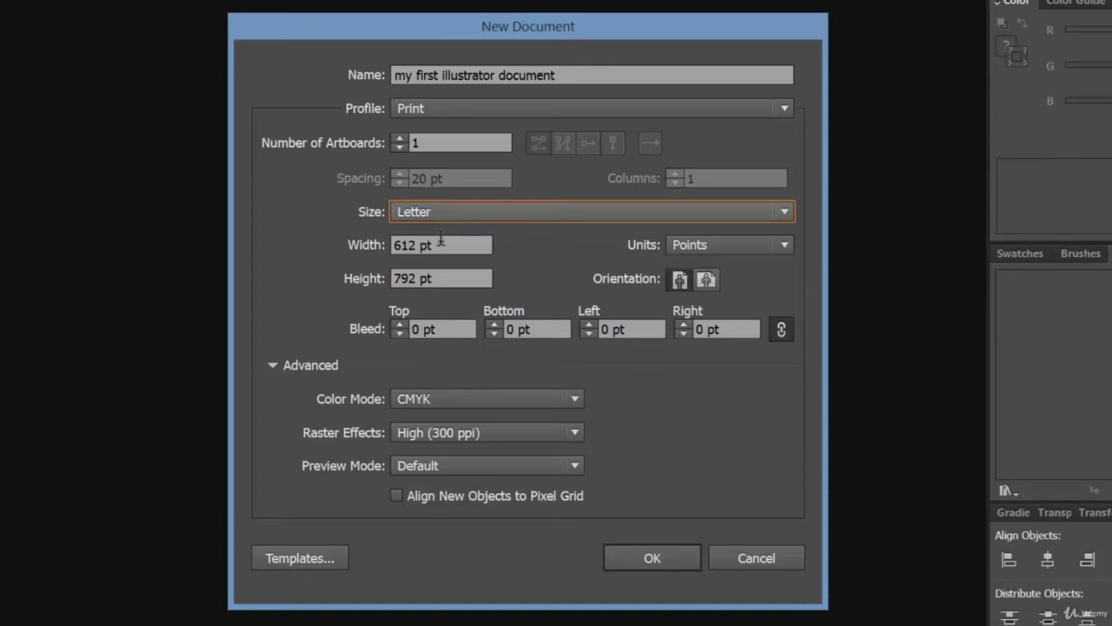
left_click(435, 216)
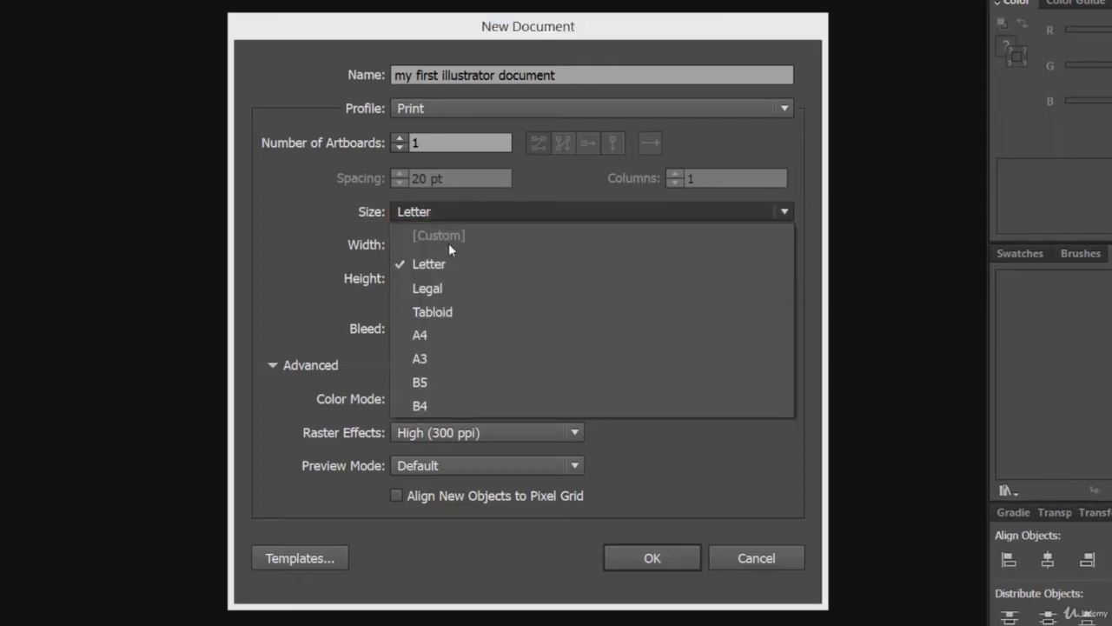
left_click(459, 219)
Try a custom document width of 613 pt and restore the Print profile
left_click(427, 246)
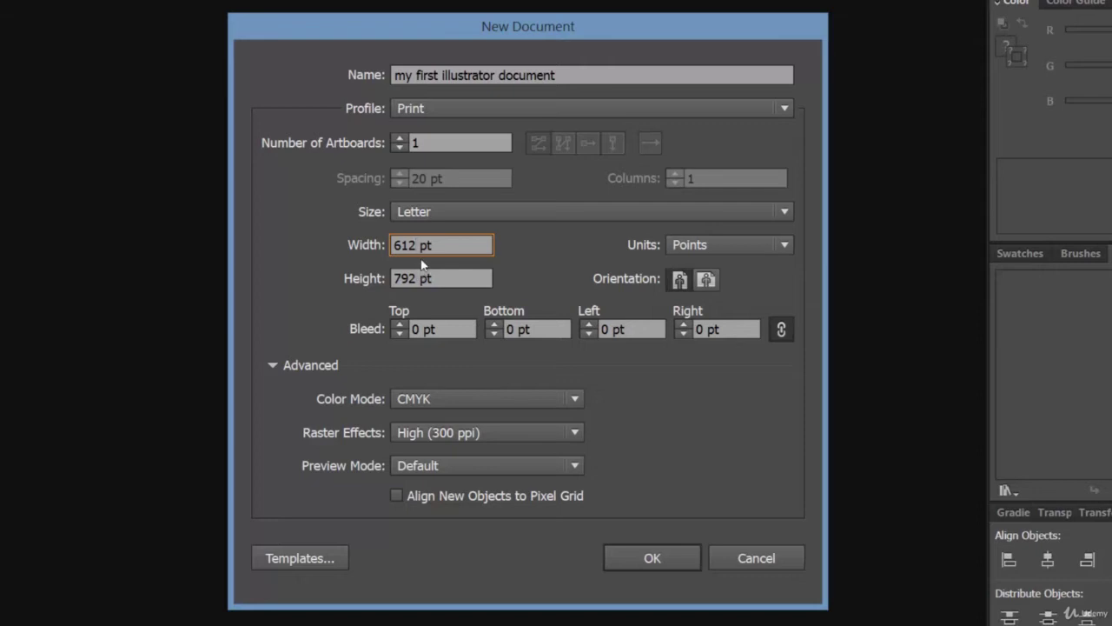
key("BackSpace")
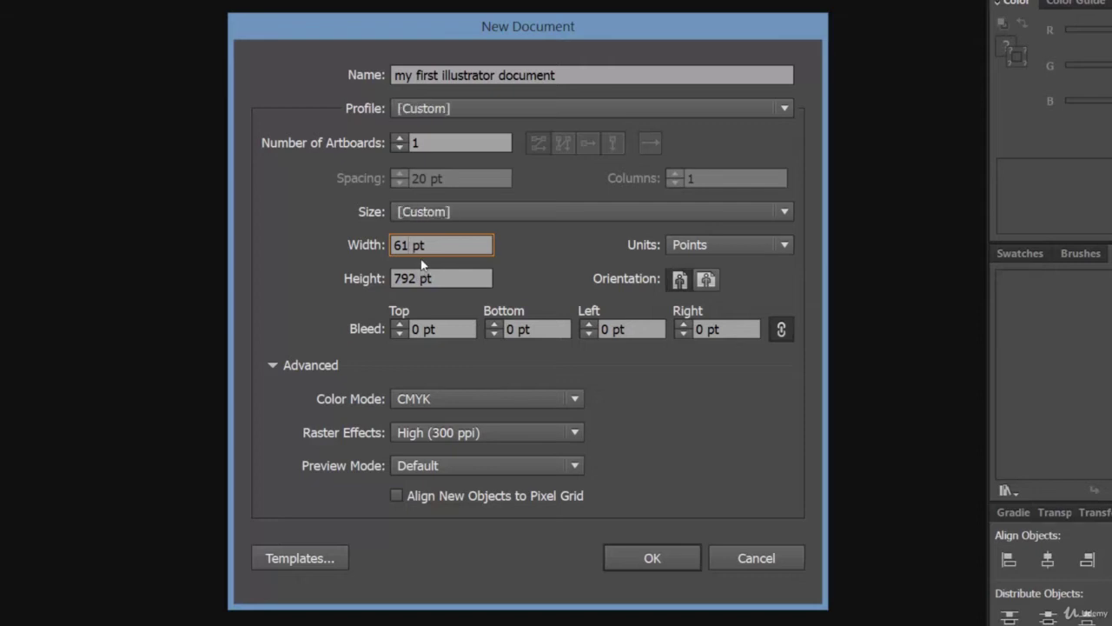
type("3")
left_click(451, 208)
left_click(451, 207)
left_click(432, 111)
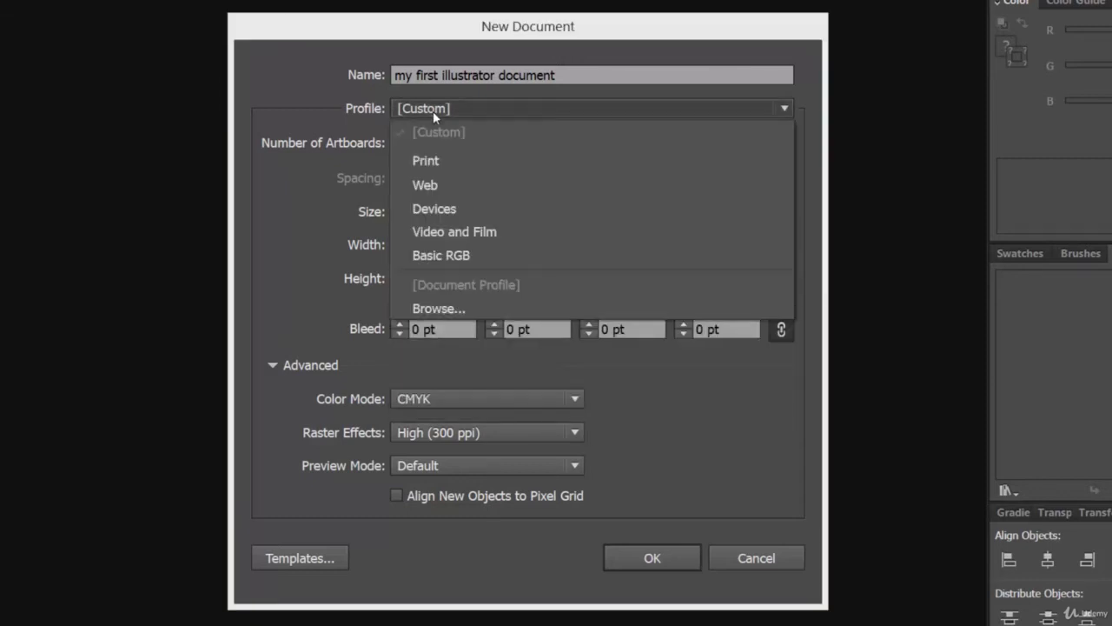
left_click(434, 166)
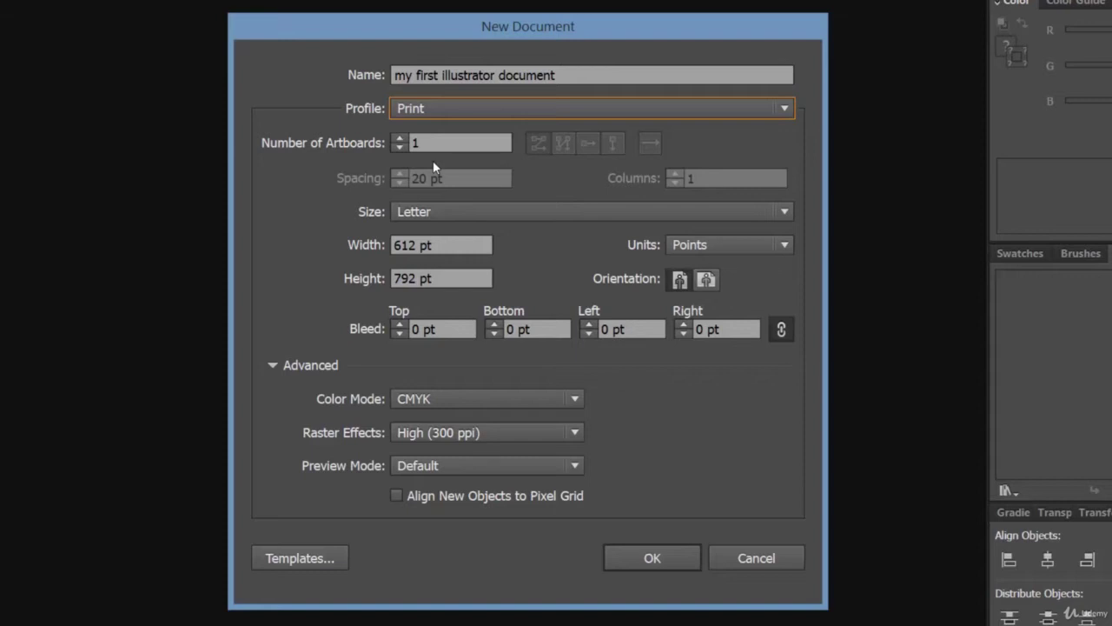
Review the available measurement units, and collapse and re-expand the advanced document settings
left_click(723, 247)
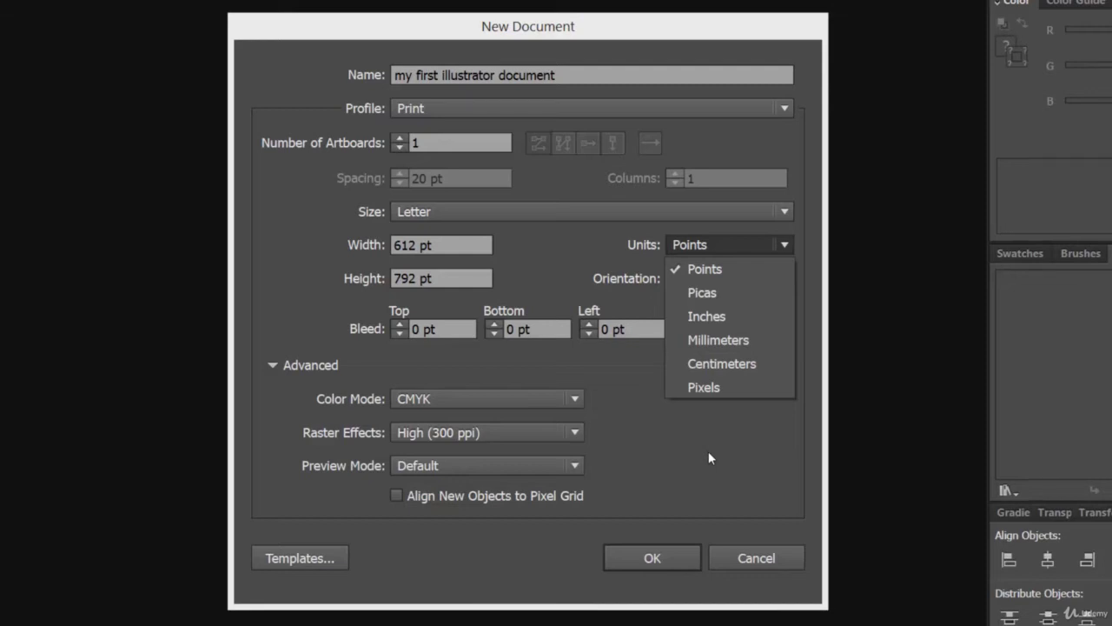
left_click(491, 383)
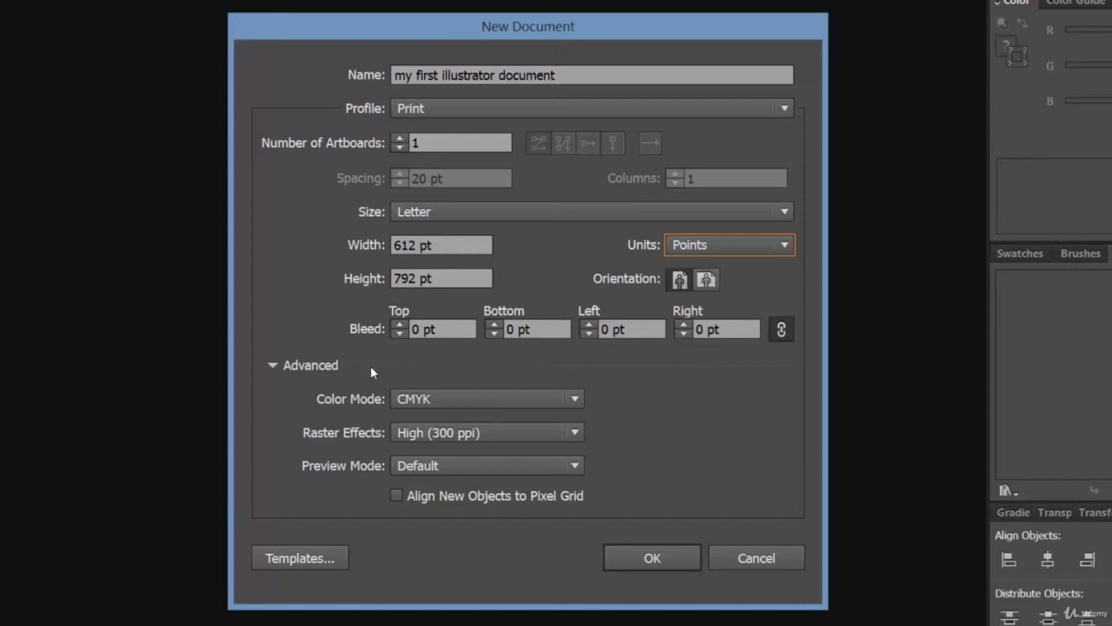
left_click(273, 365)
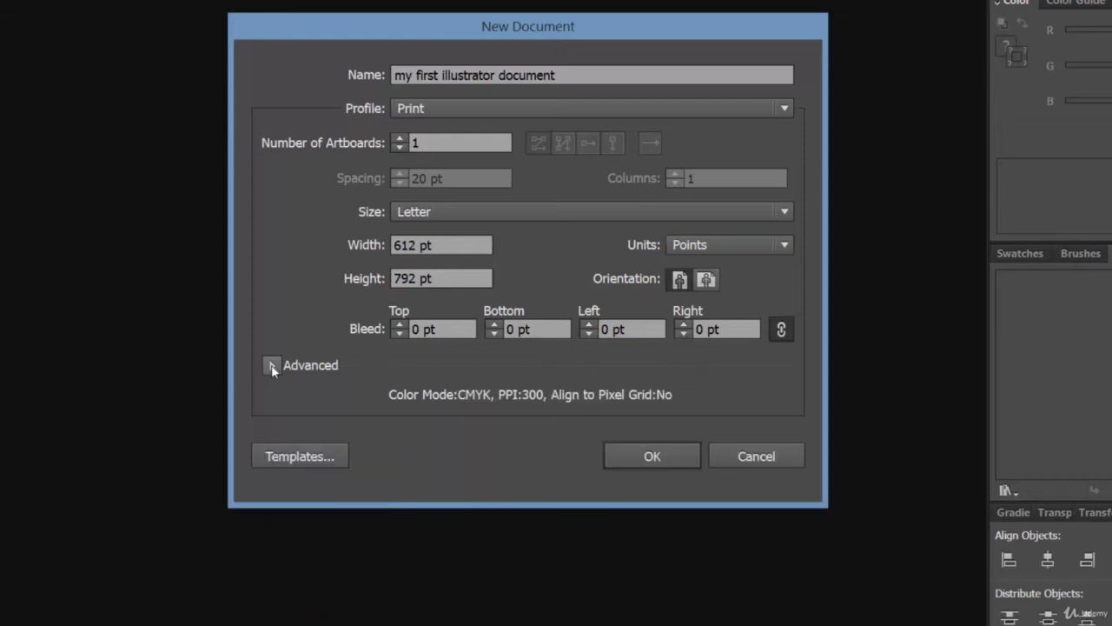
left_click(272, 366)
left_click(272, 366)
left_click(272, 366)
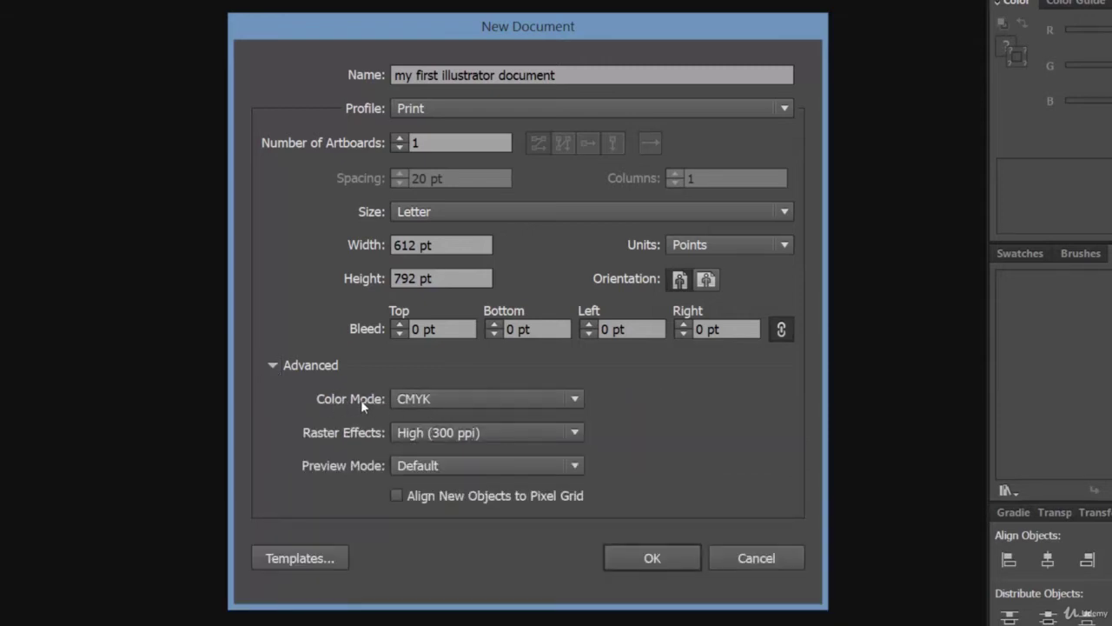
Try the RGB color mode and the Web profile for the new document
left_click(493, 401)
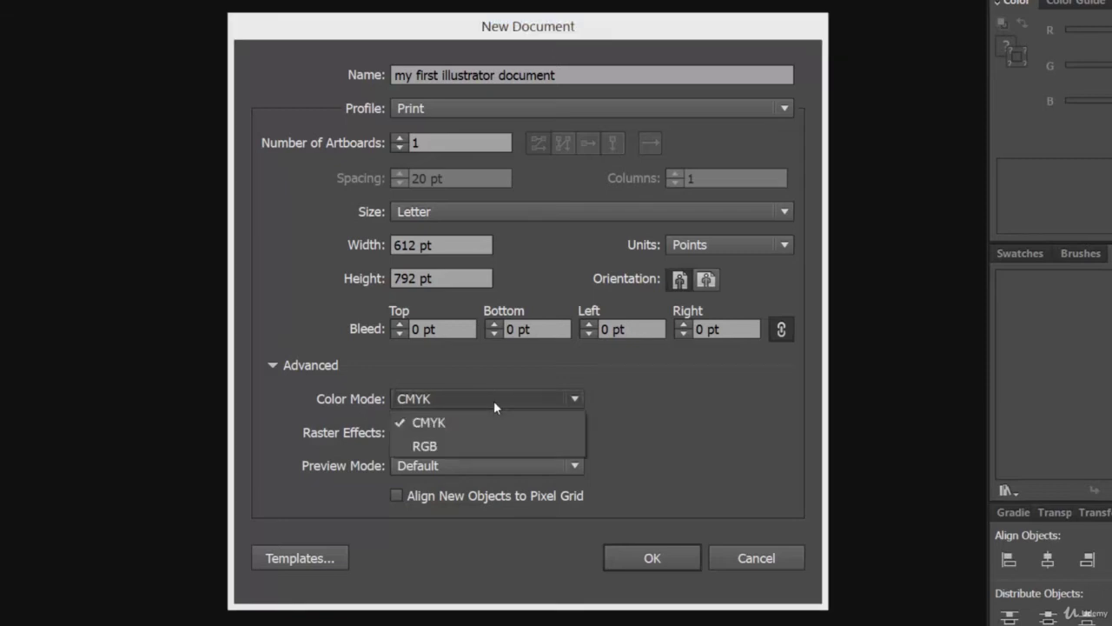
left_click(450, 449)
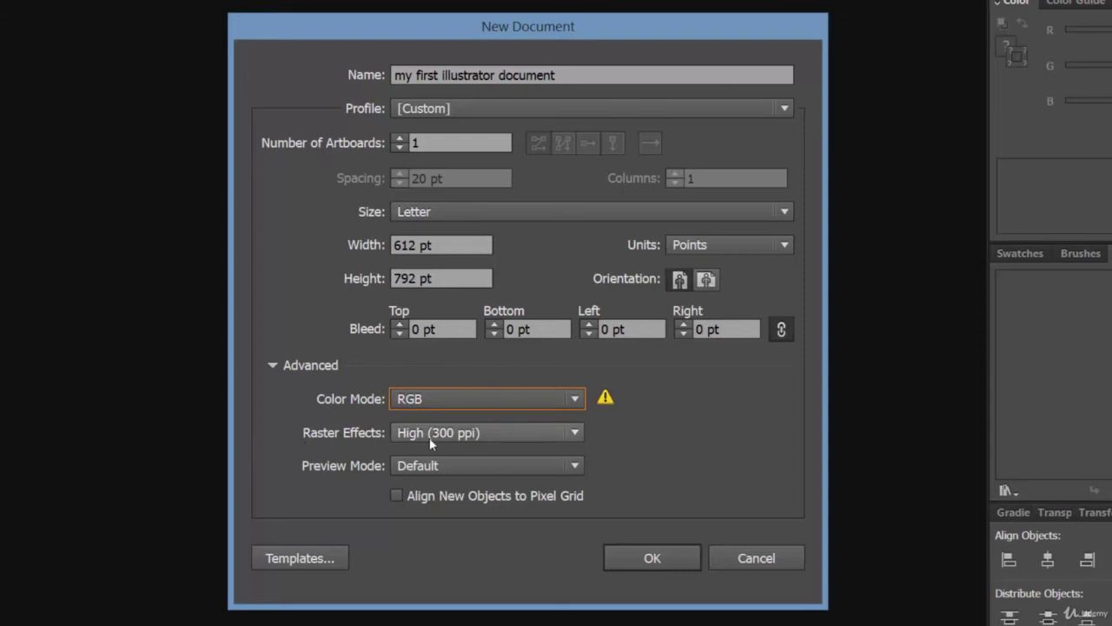
left_click(437, 108)
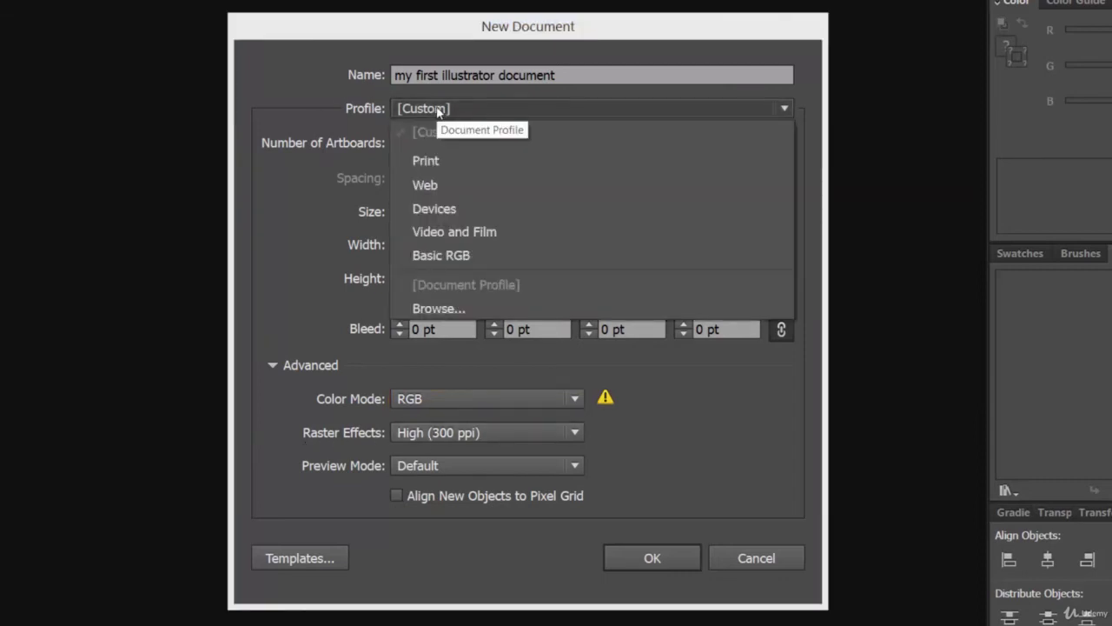
left_click(430, 184)
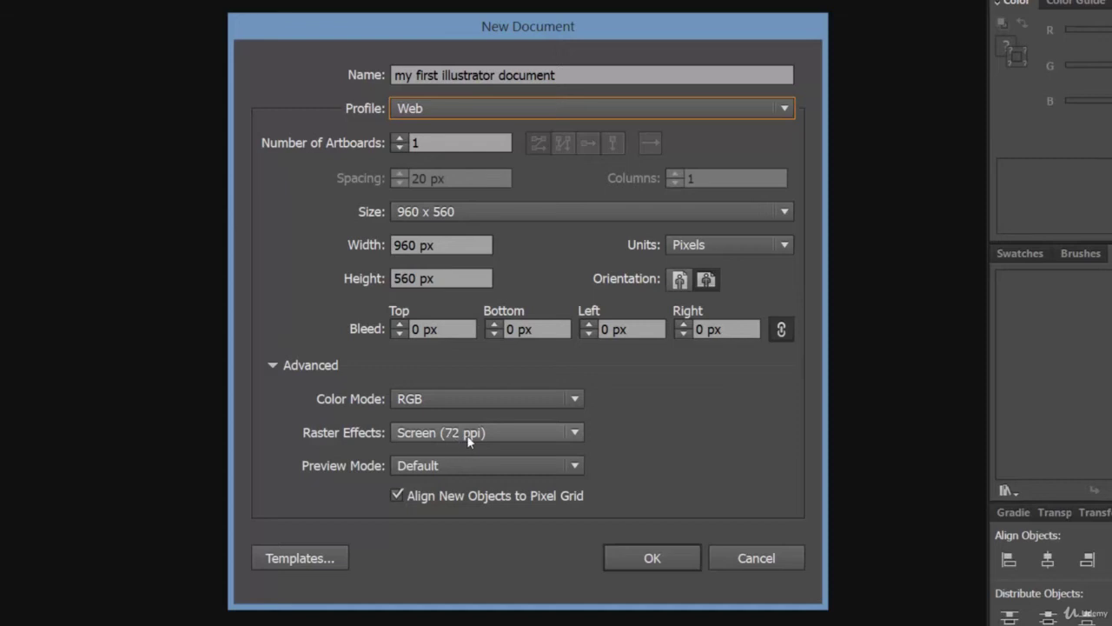
Set the document profile to Print and check the preview mode setting, keeping it at Default
left_click(461, 107)
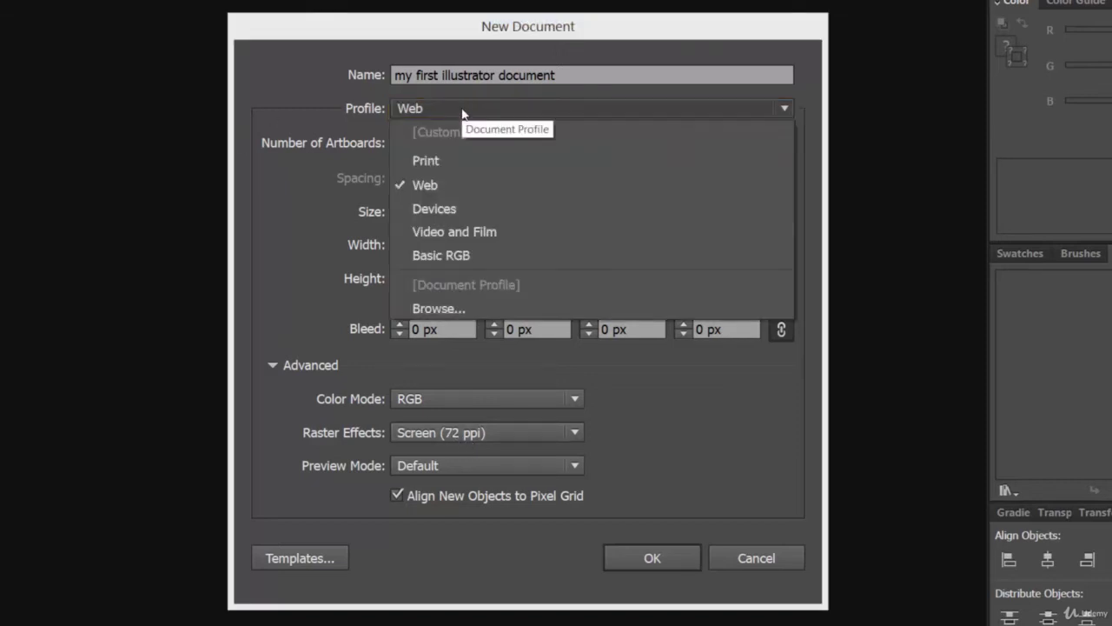
left_click(450, 168)
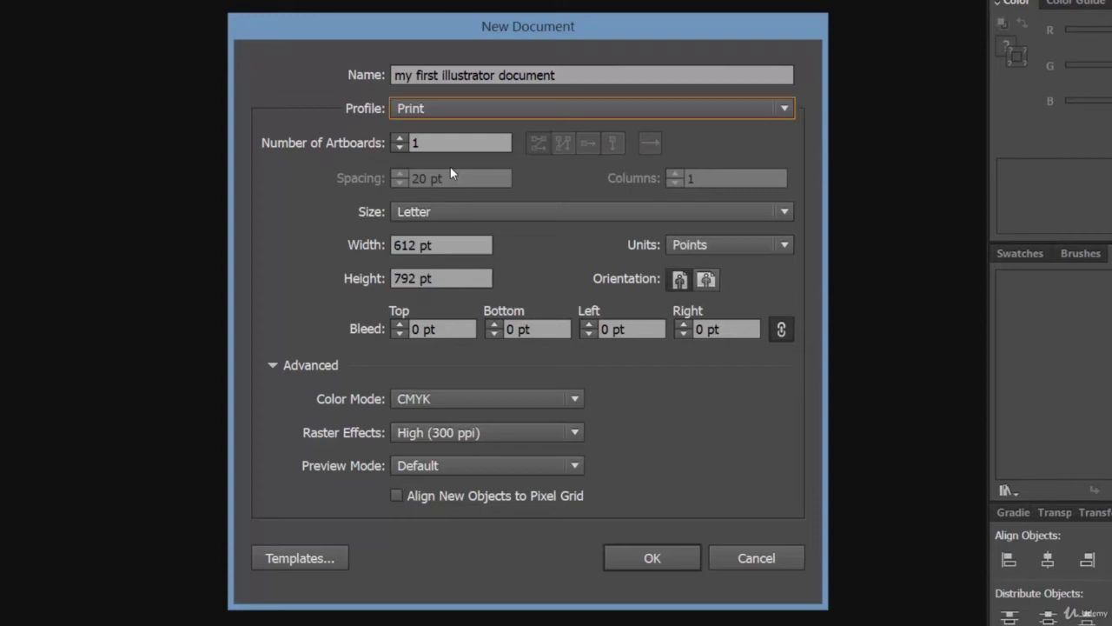
left_click(456, 466)
left_click(457, 466)
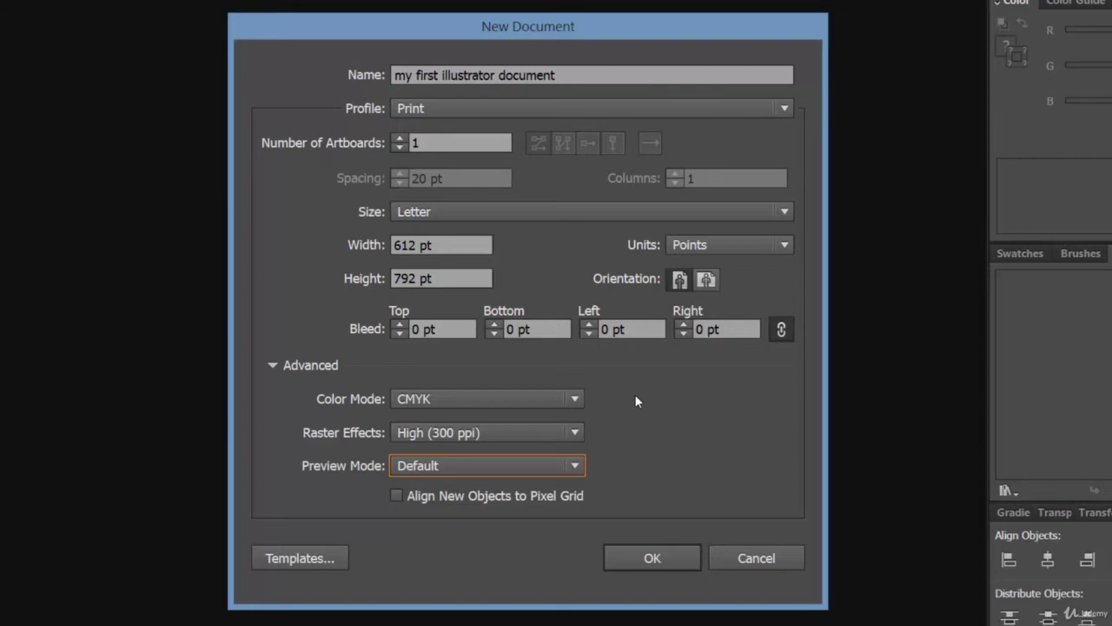
Create the document with the current Print settings and start setting up another new document
left_click(658, 556)
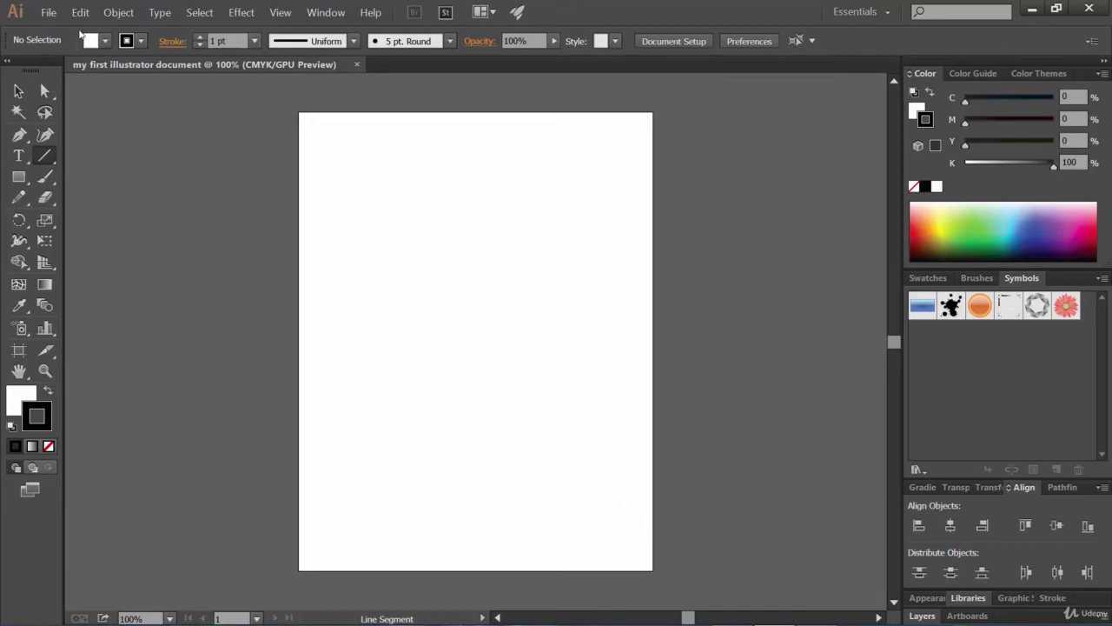
left_click(57, 14)
left_click(66, 29)
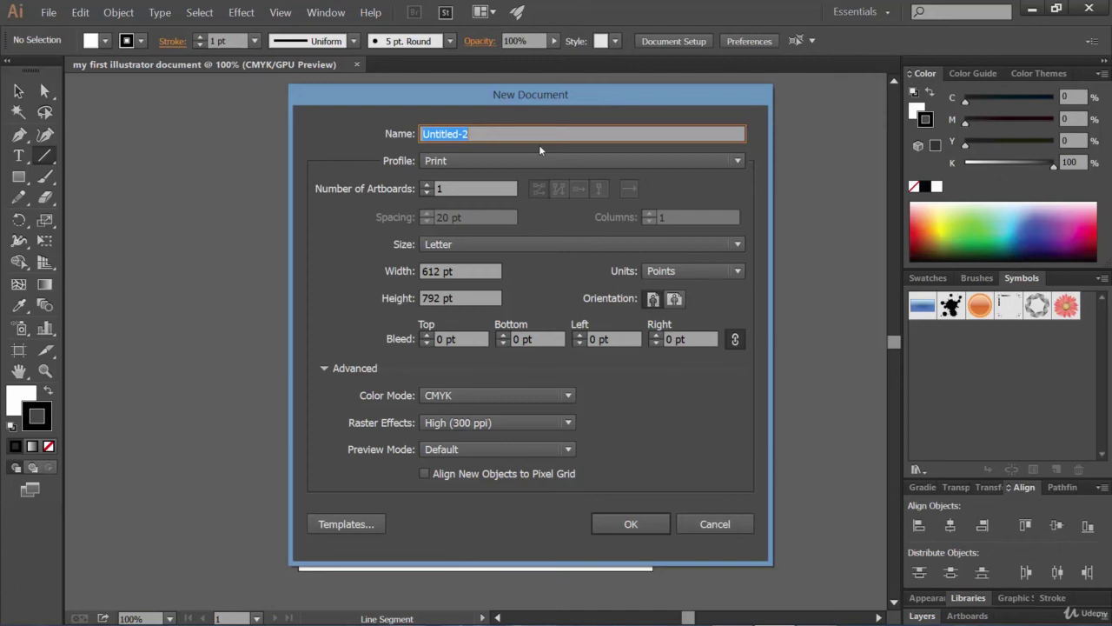
Check the profile choices and try Pixels as the new document's measurement units
left_click(473, 161)
left_click(472, 162)
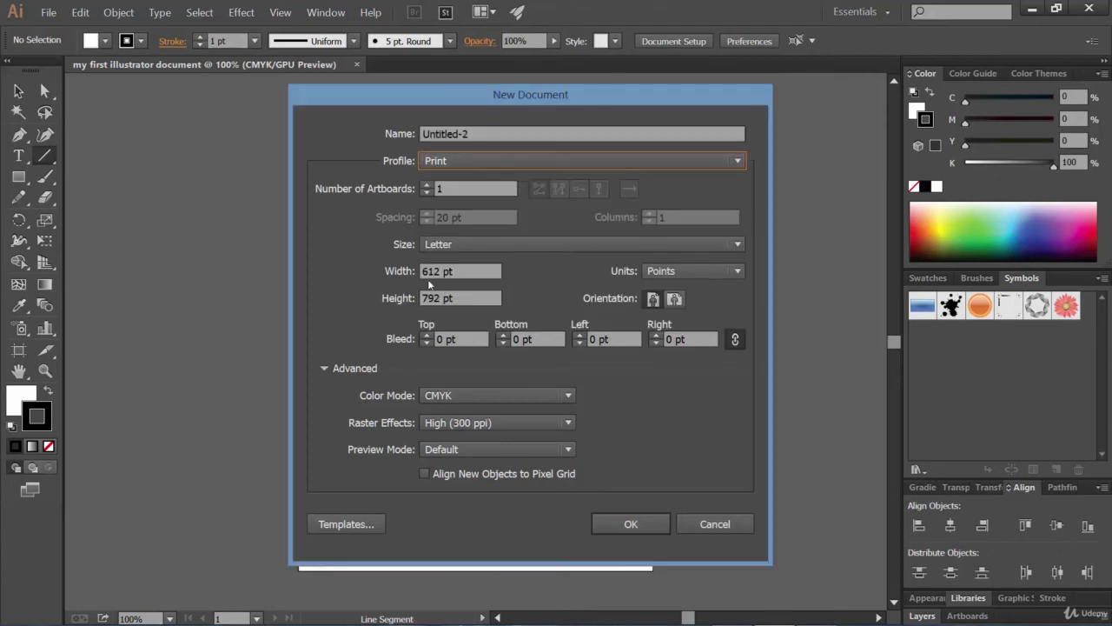
left_click(692, 271)
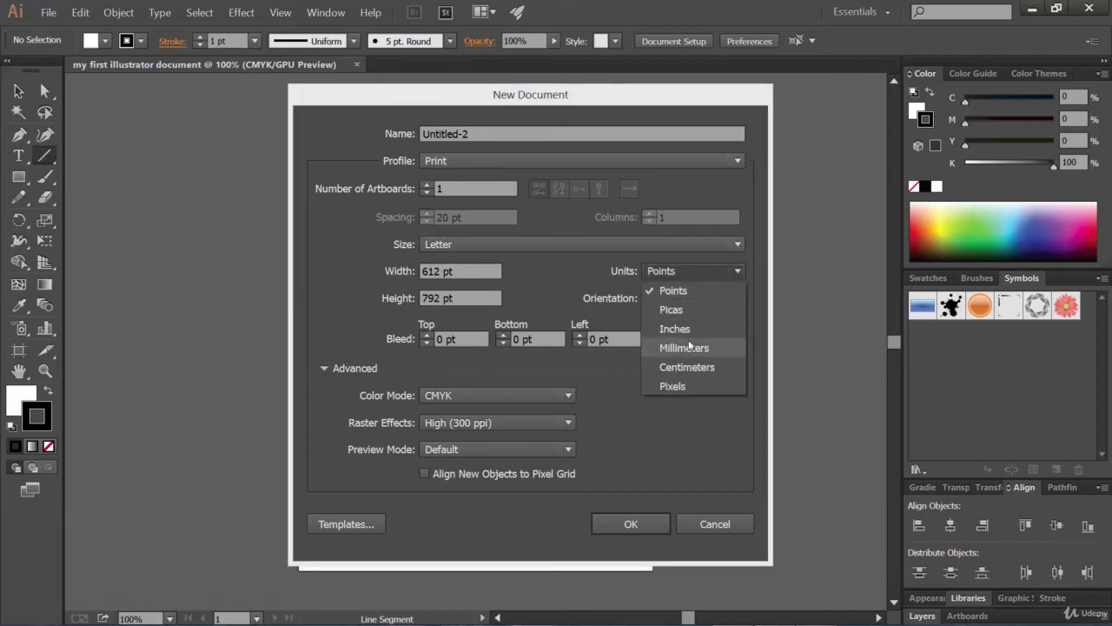
left_click(672, 387)
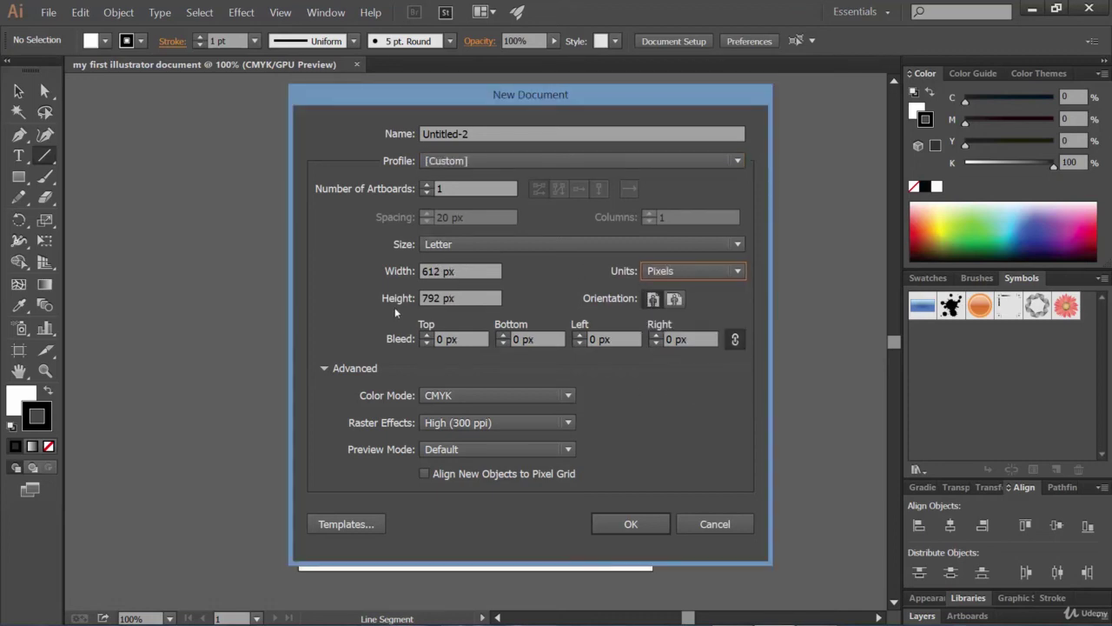
Try the Web profile and look through its preset sizes, then return to the Print profile for comparison
left_click(537, 165)
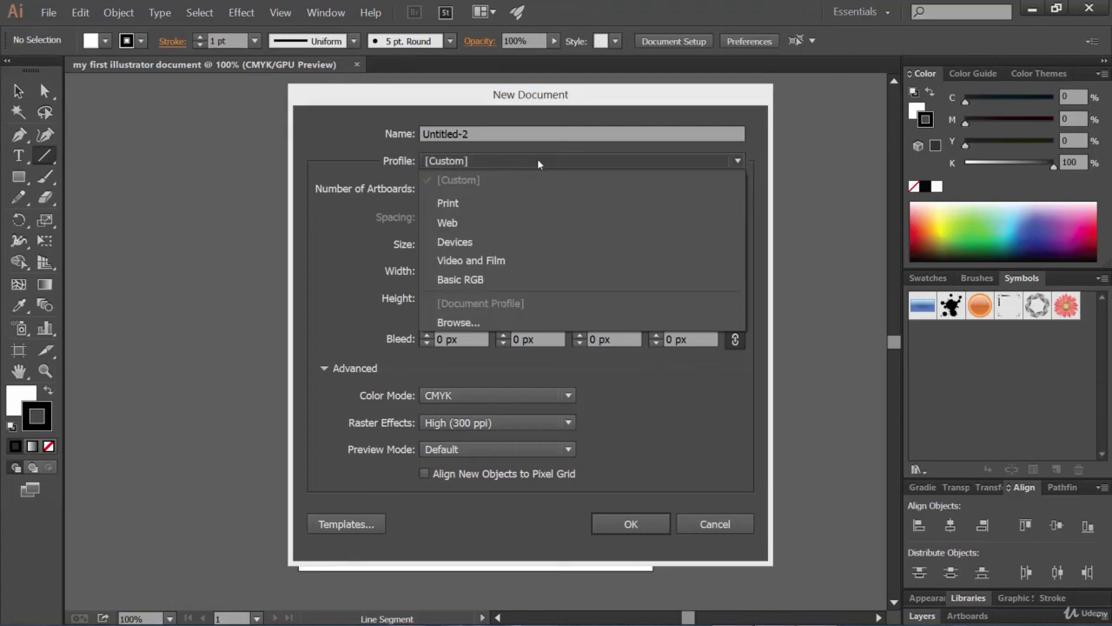
left_click(473, 224)
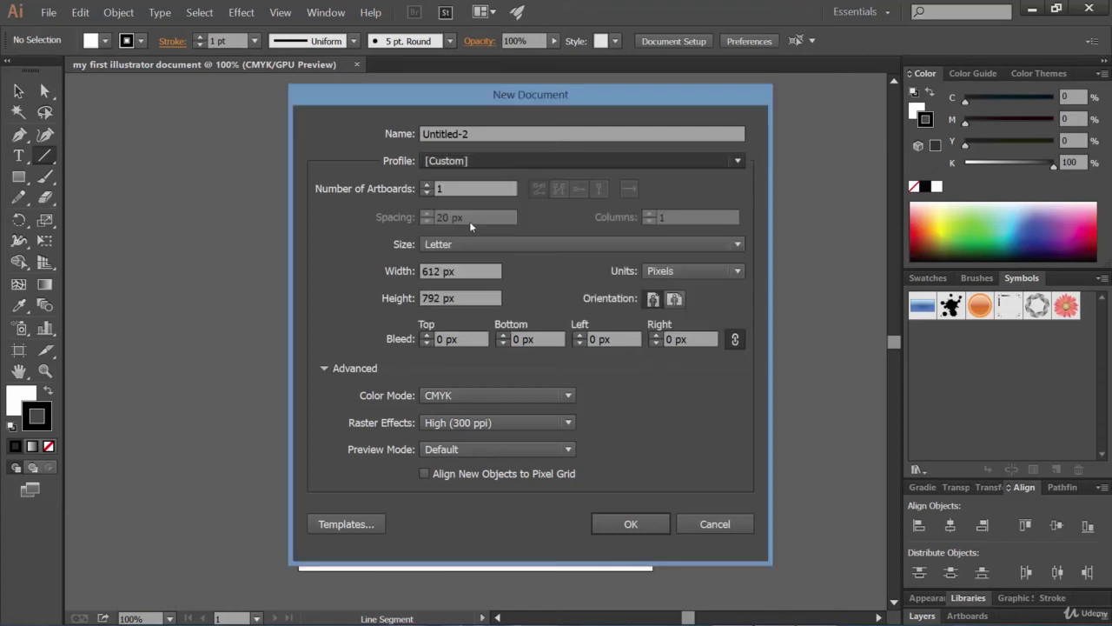
left_click(590, 246)
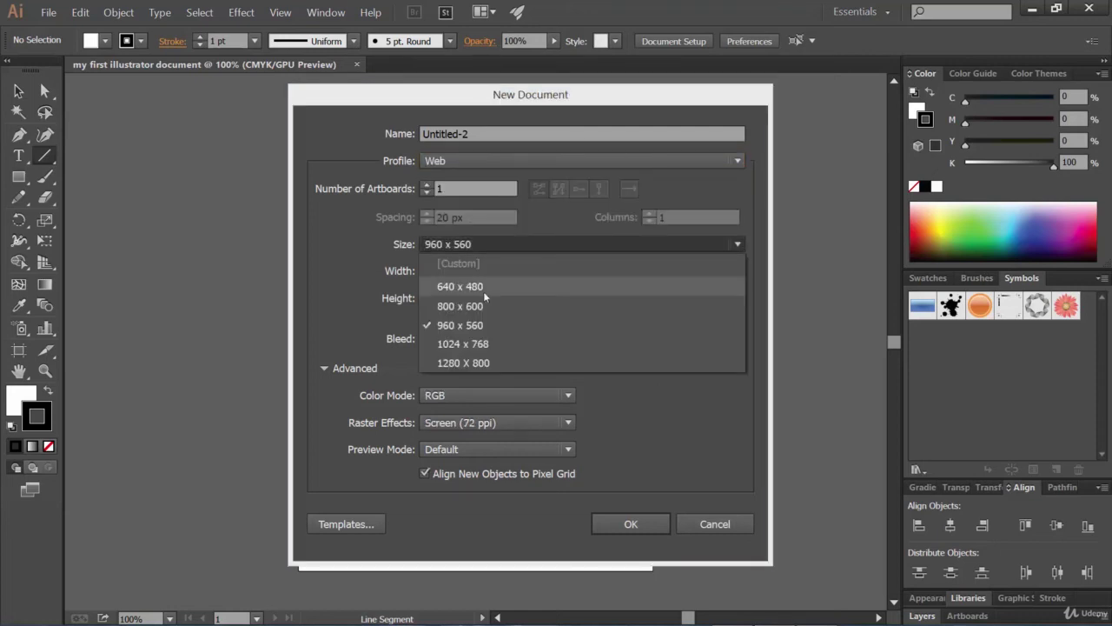
left_click(480, 363)
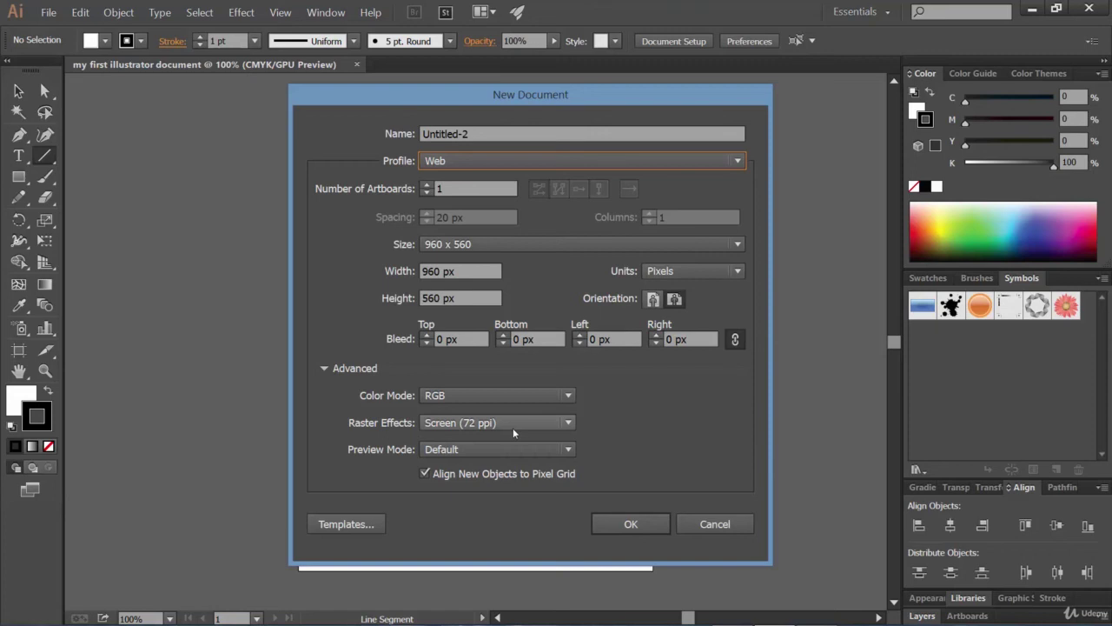
left_click(469, 161)
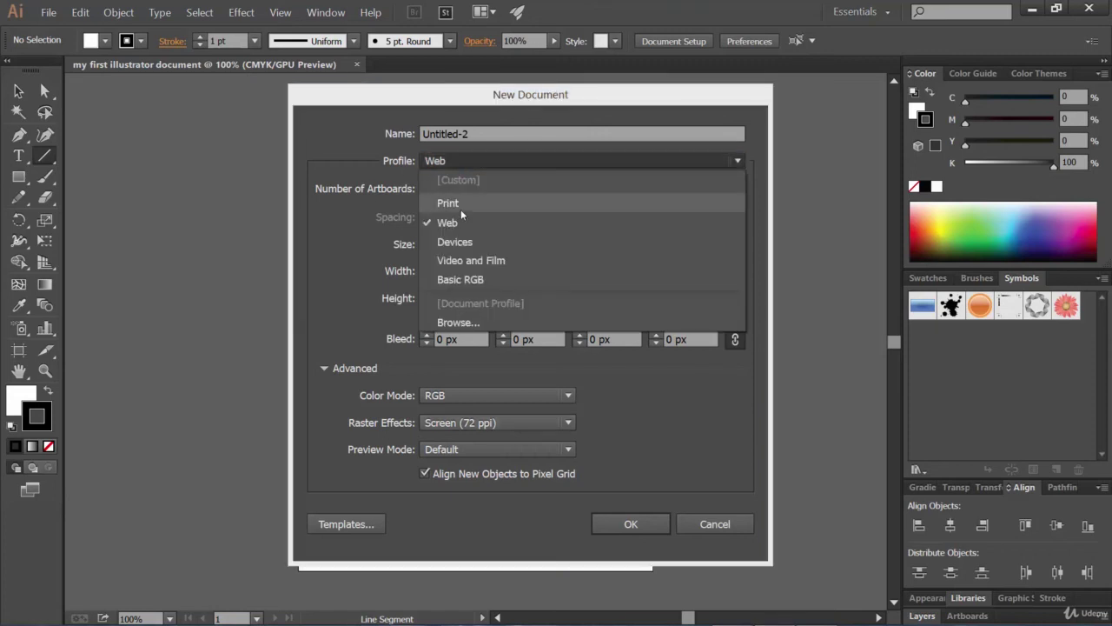
left_click(462, 199)
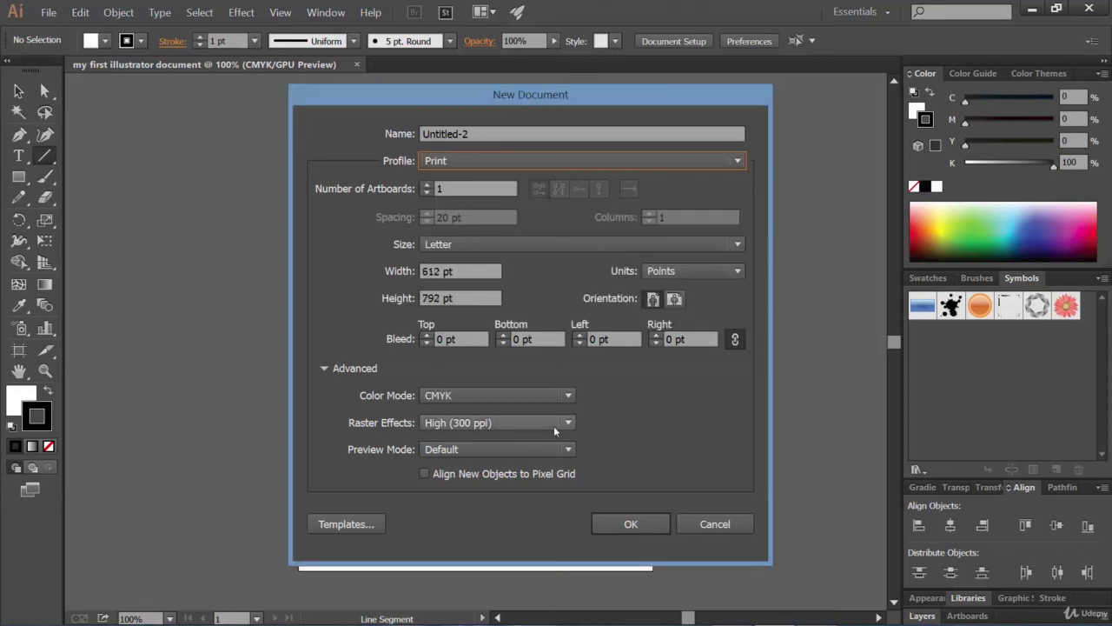
Try the Devices, Video and Film, and Basic RGB profiles in turn to compare their default settings
left_click(451, 162)
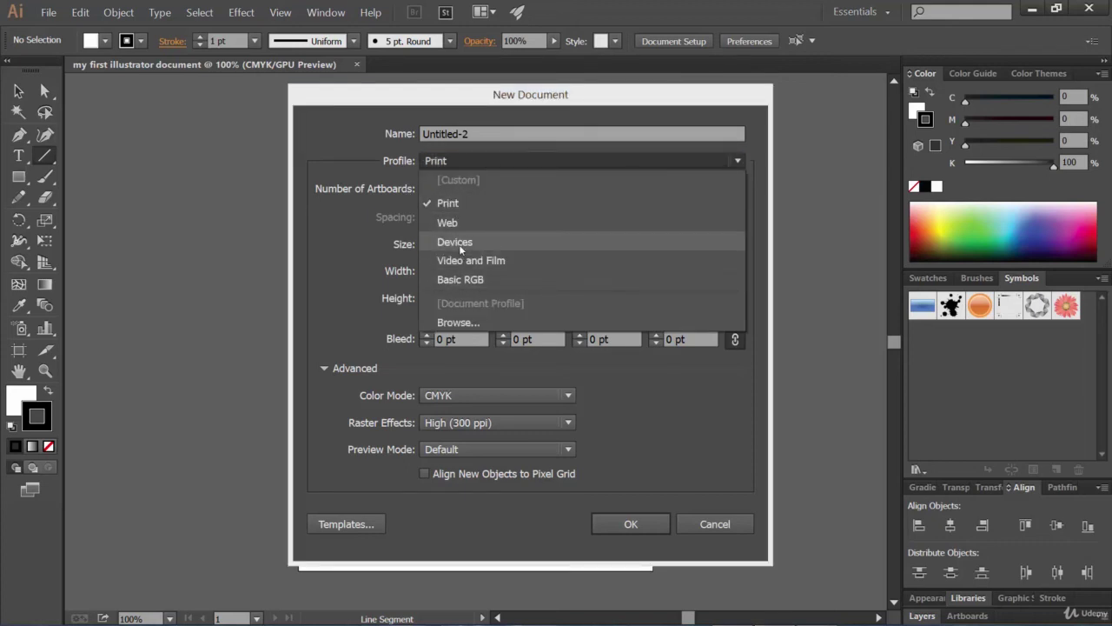
key("Escape")
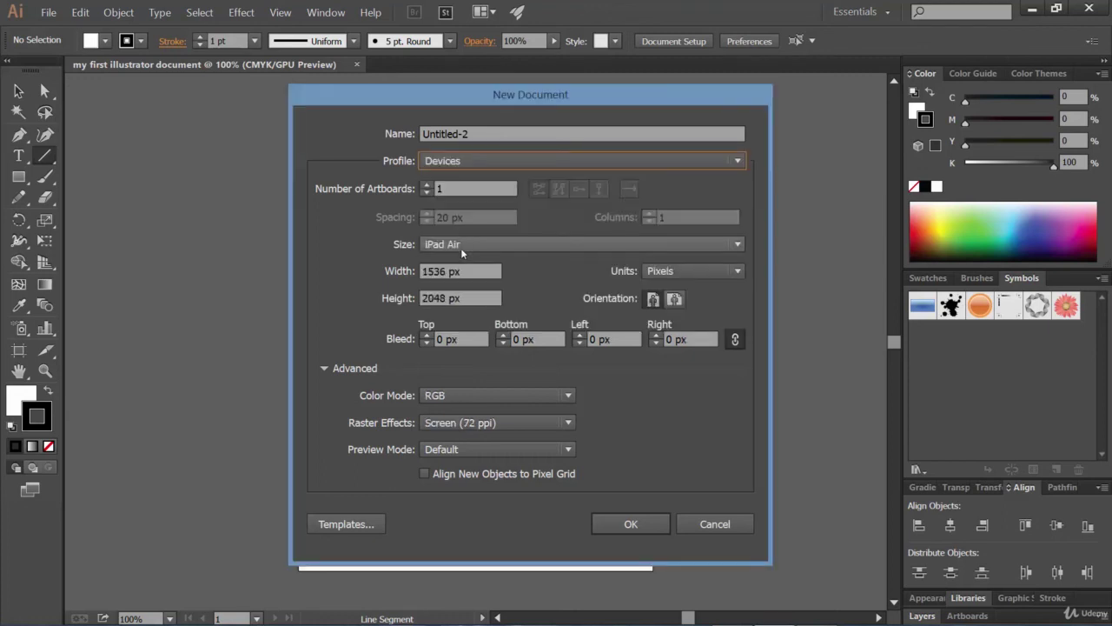
left_click(499, 165)
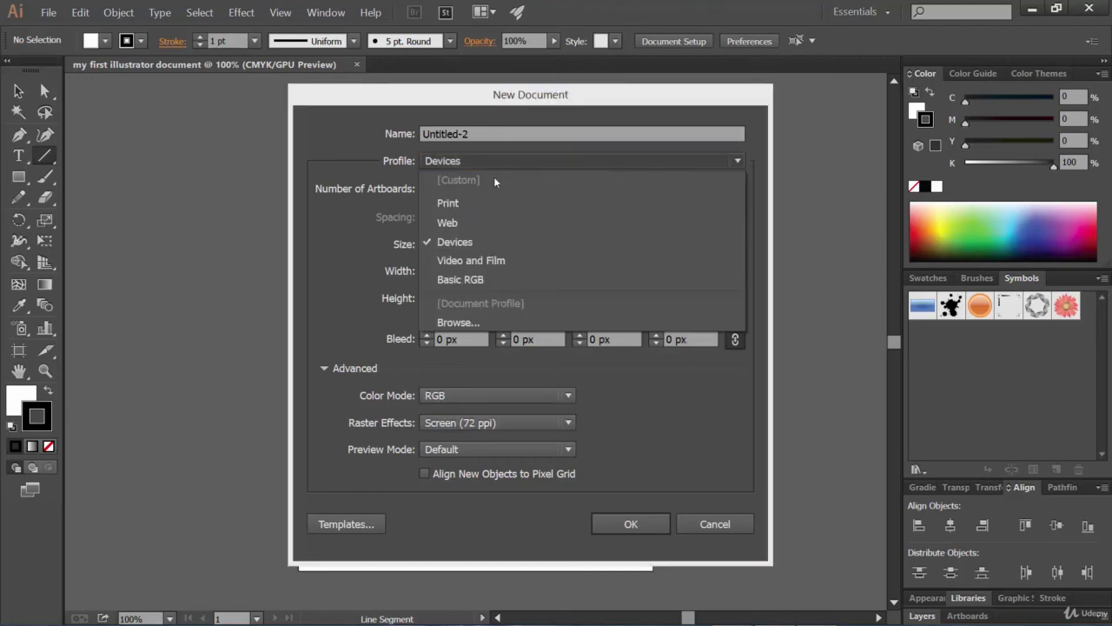
left_click(470, 260)
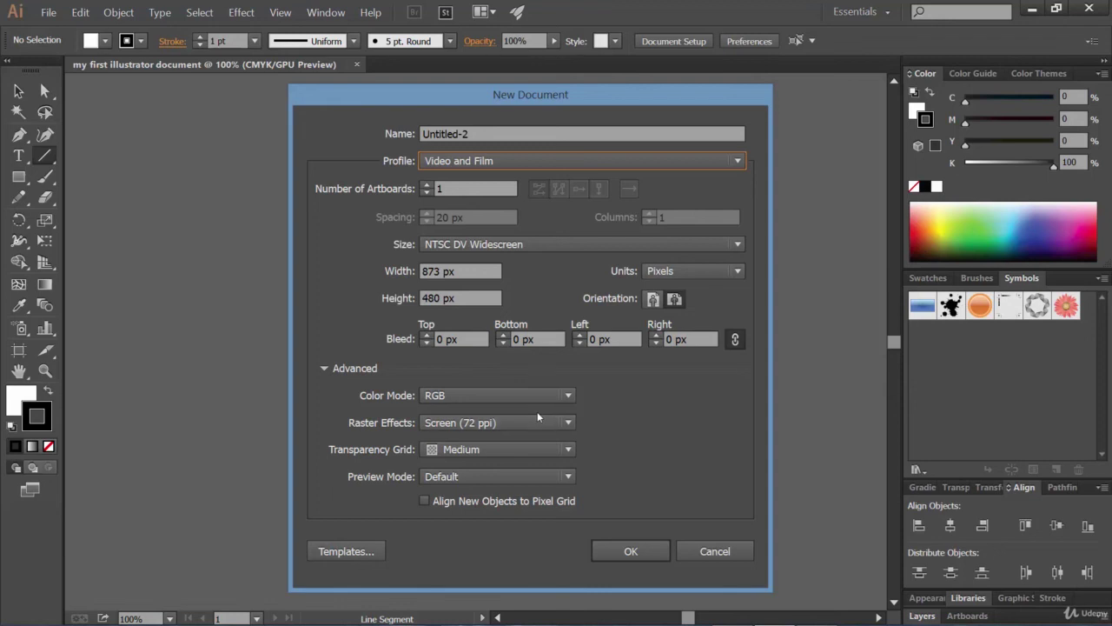
left_click(471, 162)
left_click(464, 279)
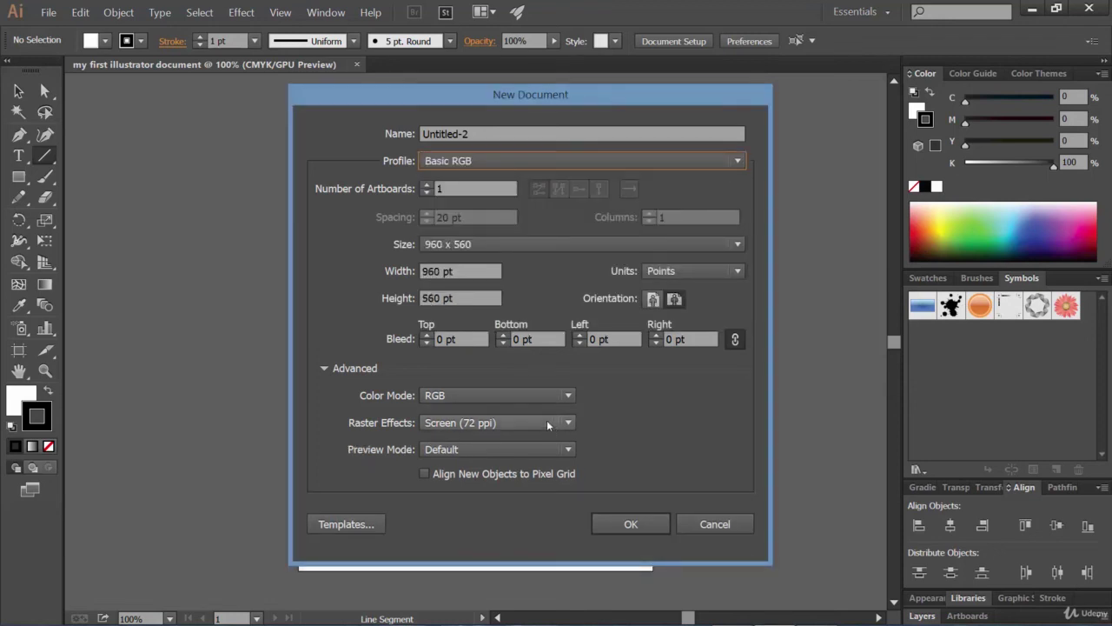
Set the profile to Print and create the second document with its default Letter settings
left_click(460, 163)
left_click(455, 205)
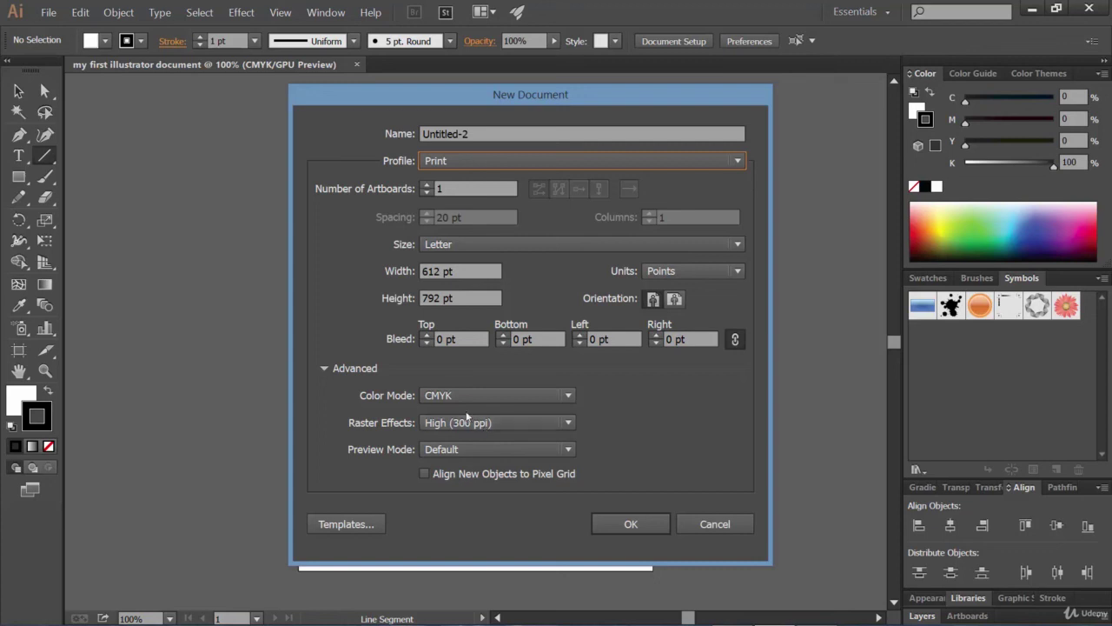
left_click(629, 524)
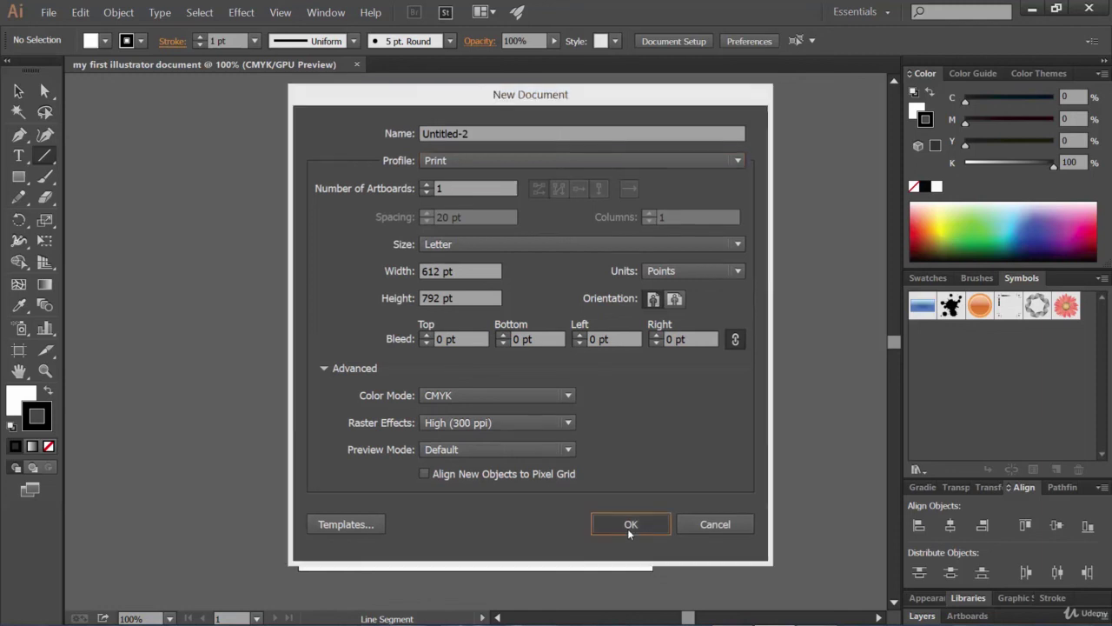